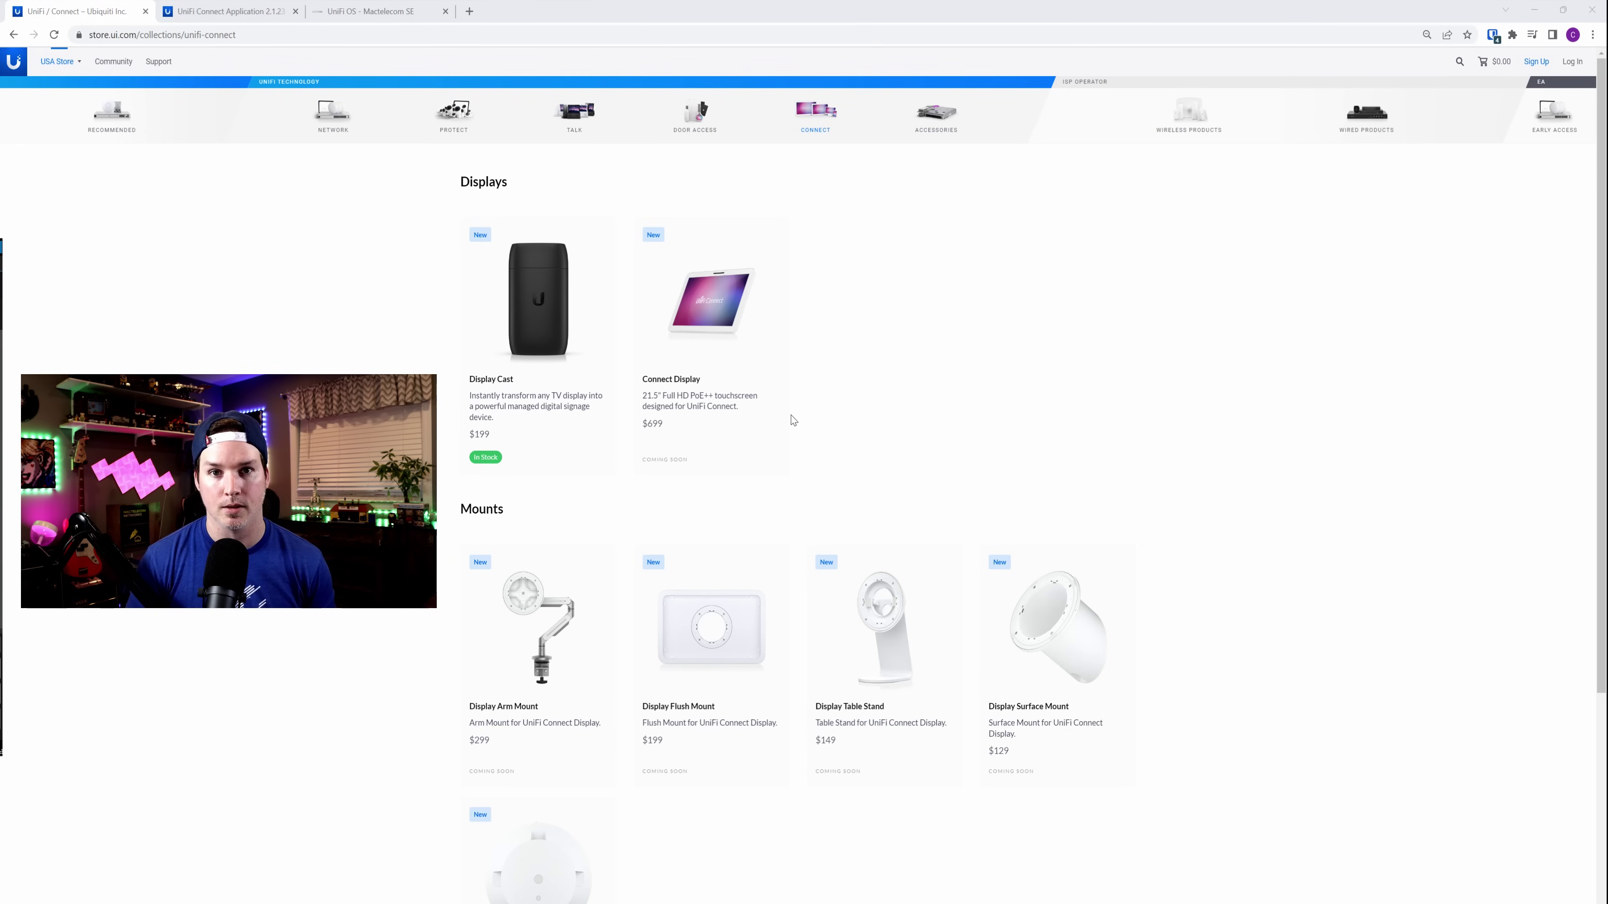
# Switch to the tab with the UniFi Connect Application 2.1.23 release notes.
pyautogui.hotkey('ctrl', 'Tab')
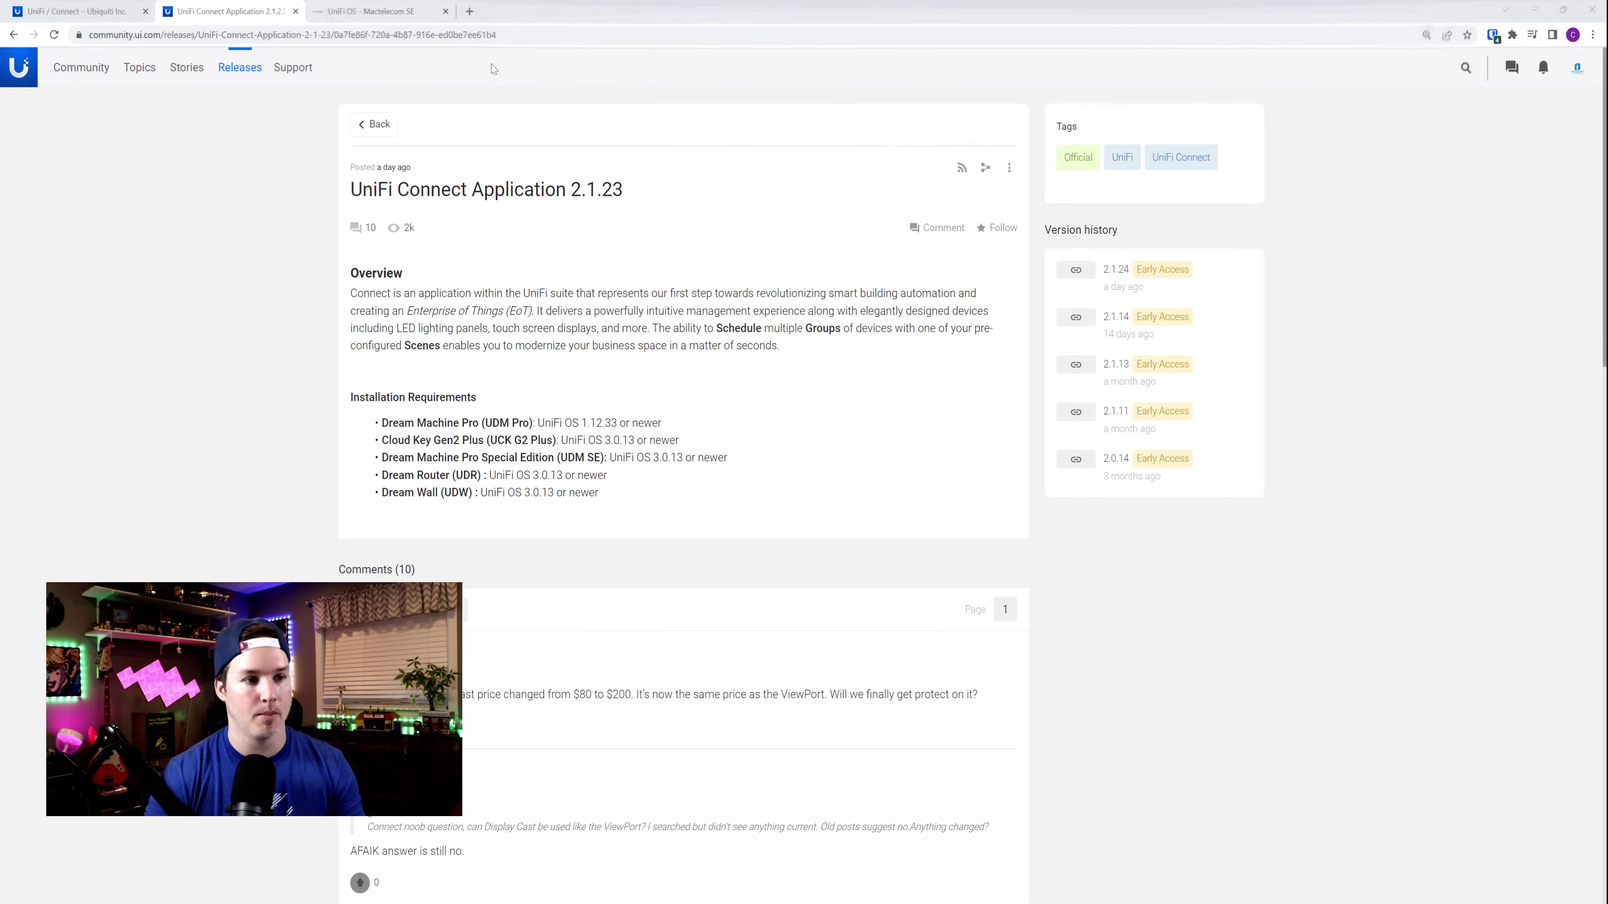
# Go to the UniFi OS console's Applications page, where Connect (EA) is available.
pyautogui.click(388, 11)
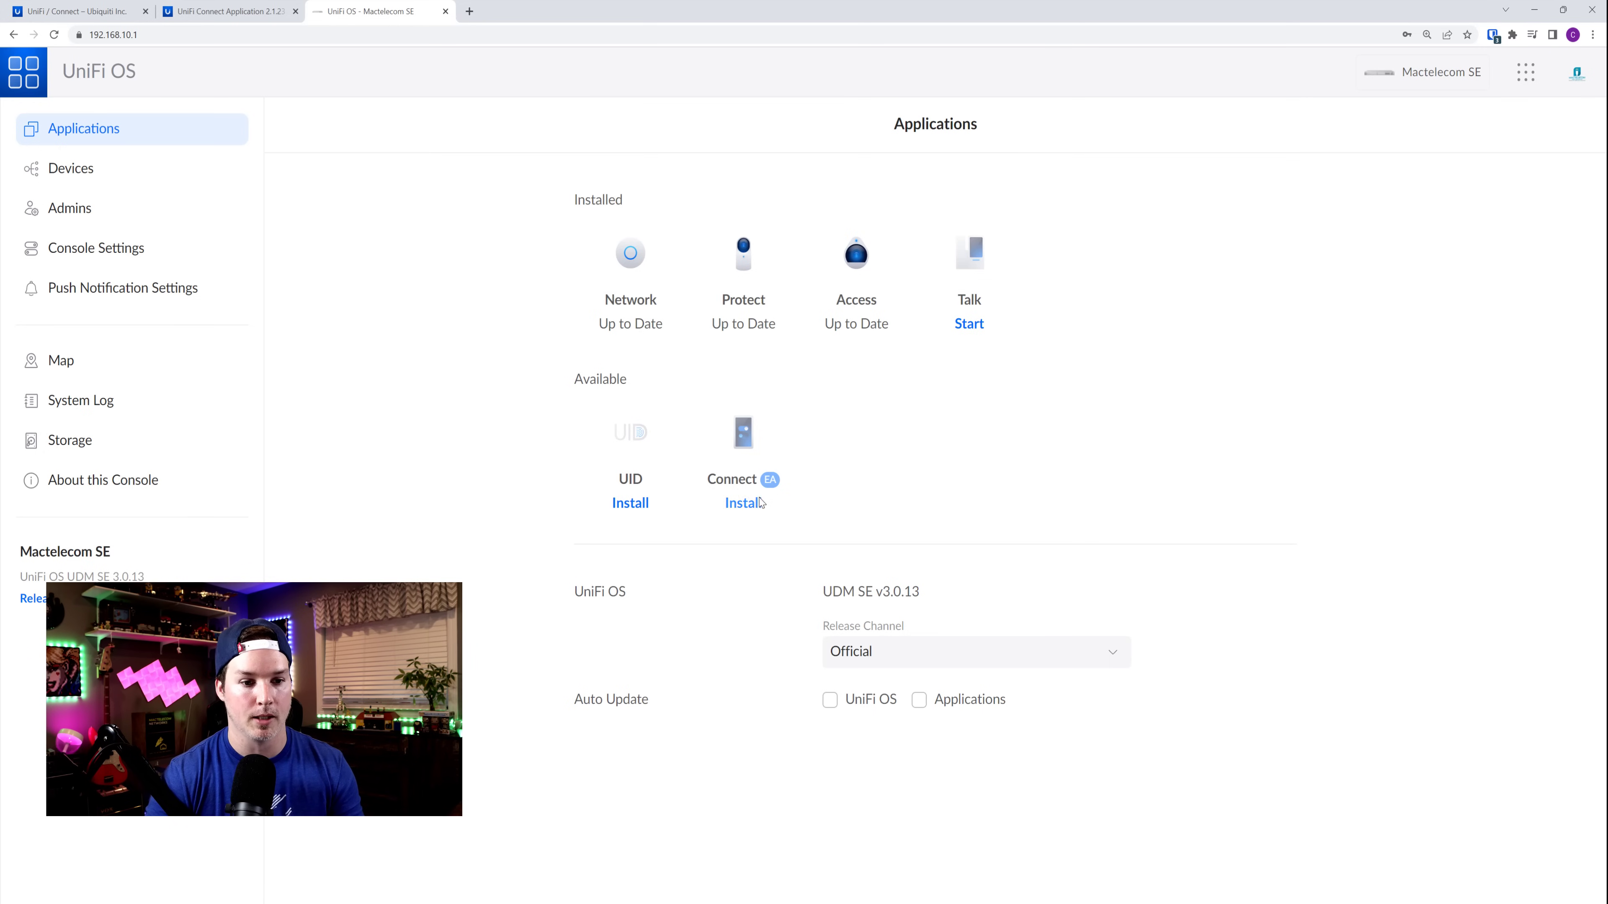
# Install the Connect application on the console, then go back to the release notes.
pyautogui.click(743, 503)
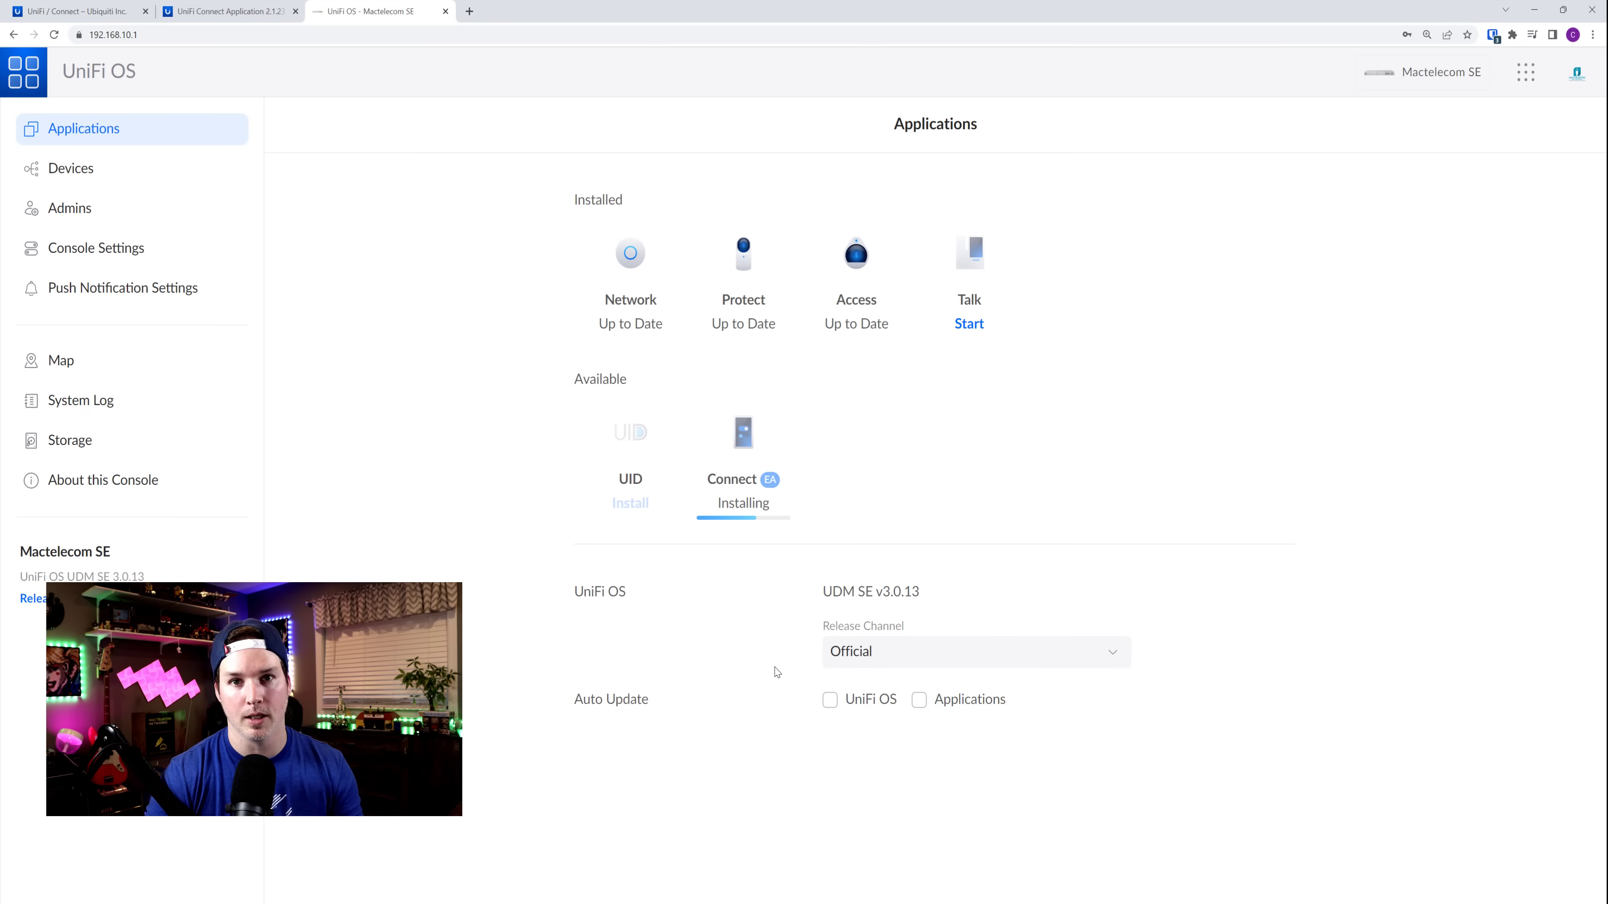
pyautogui.click(229, 11)
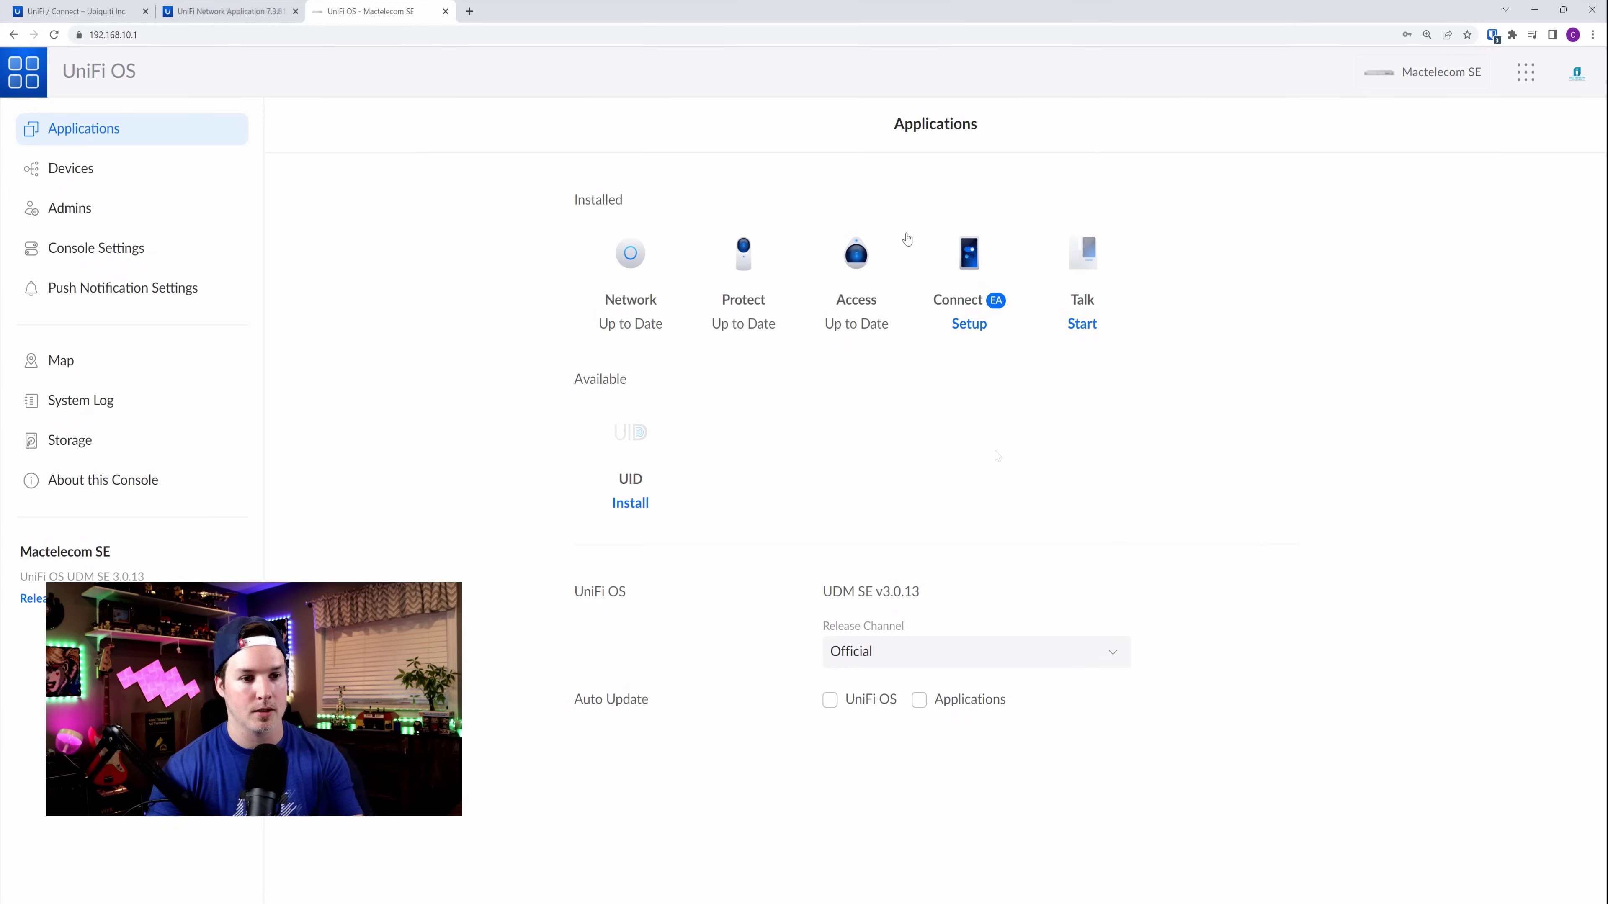
# Start setting up the installed Connect application from UniFi OS Applications.
pyautogui.click(981, 327)
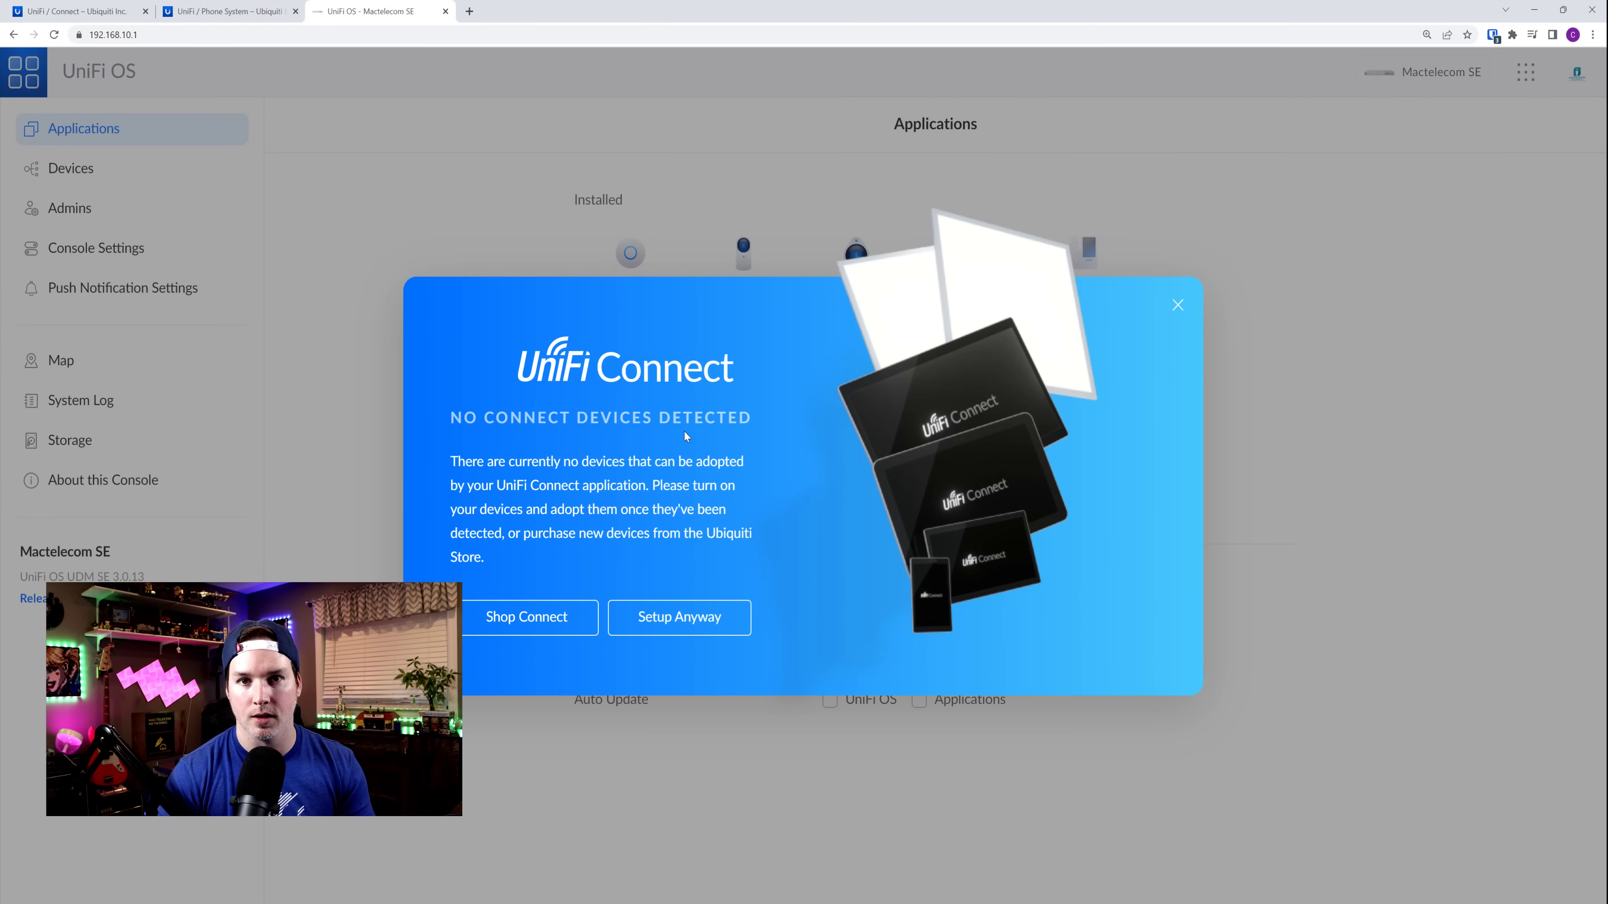
# Continue setup with no devices detected and accept the UniFi Connect terms.
pyautogui.click(675, 627)
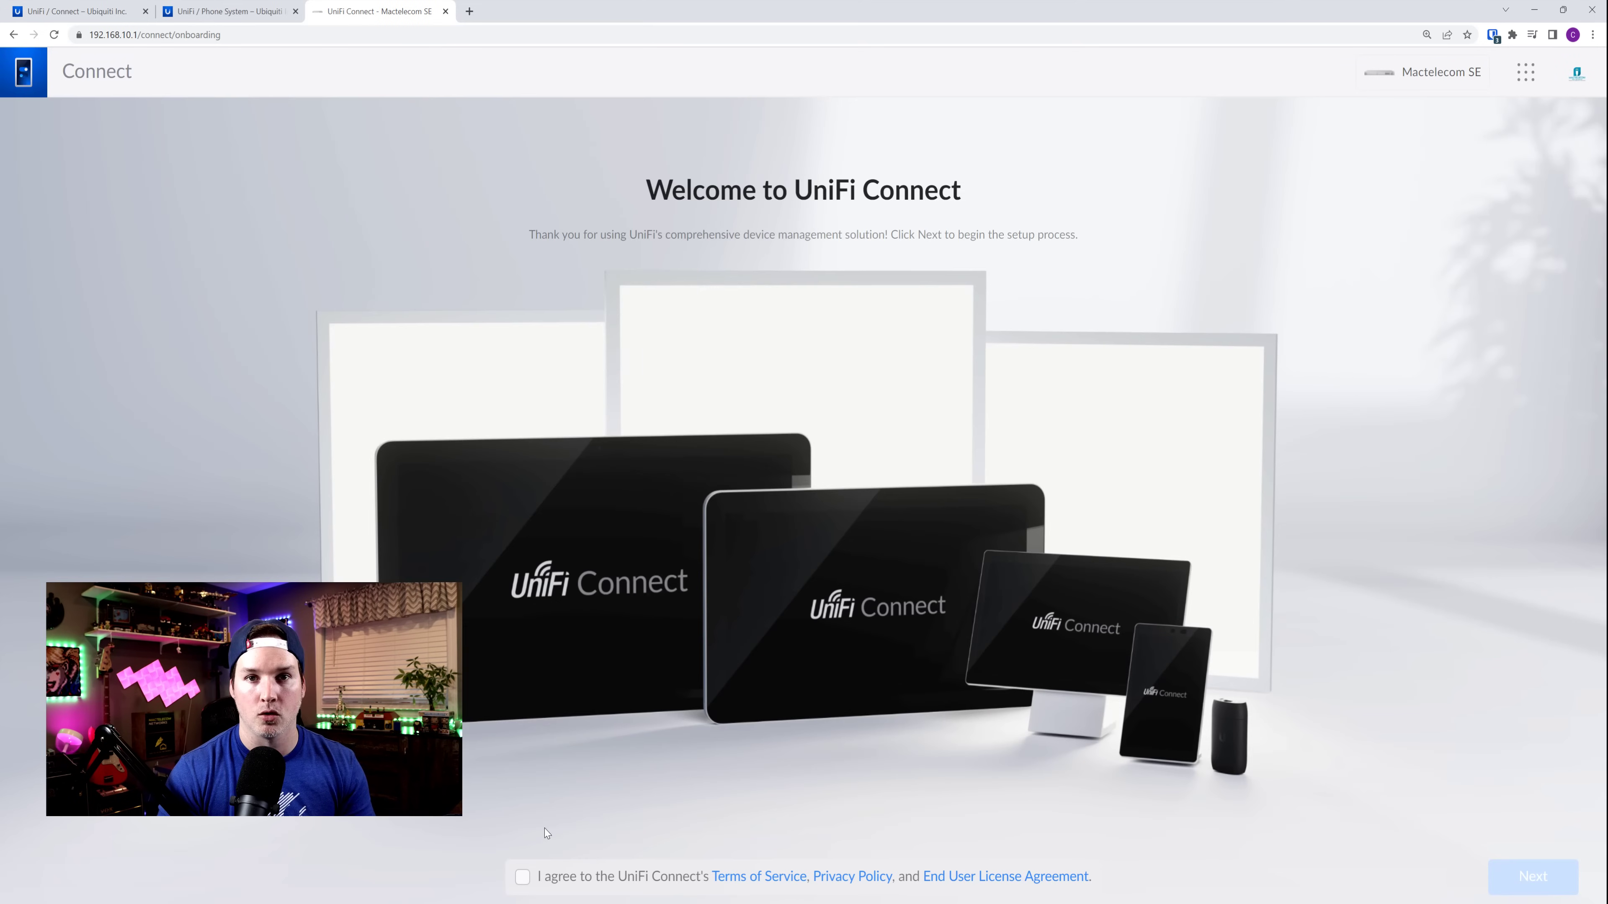
pyautogui.click(522, 878)
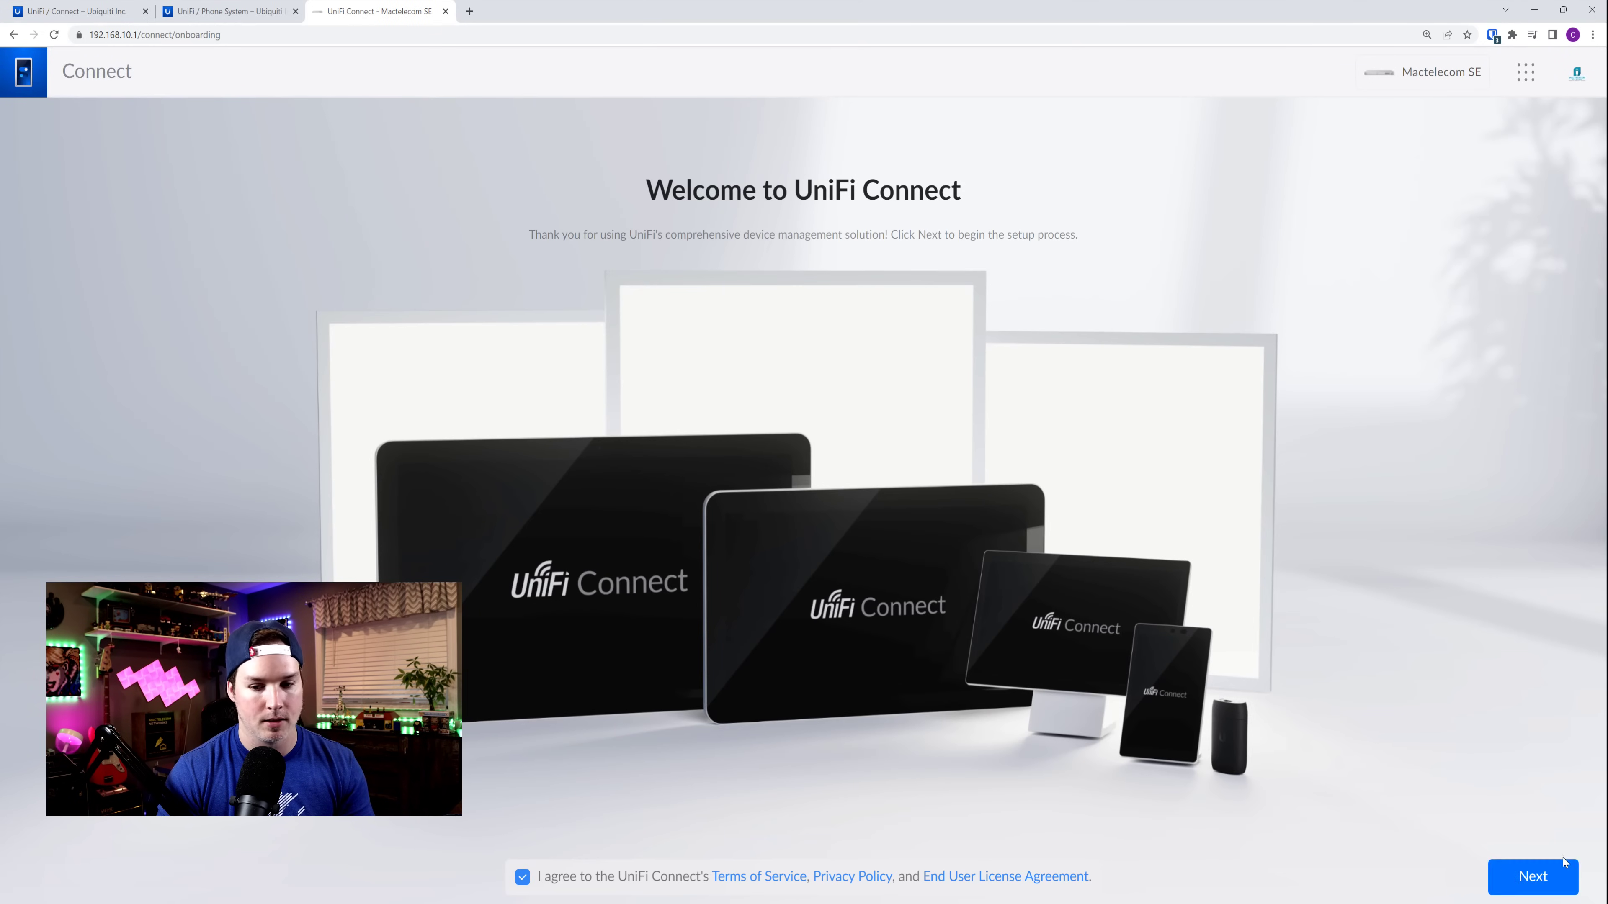
pyautogui.click(1534, 881)
# Rename the discovered Display Cast to 'Office' and adopt it.
pyautogui.hotkey('ctrl', 'a')
pyautogui.press('BackSpace')
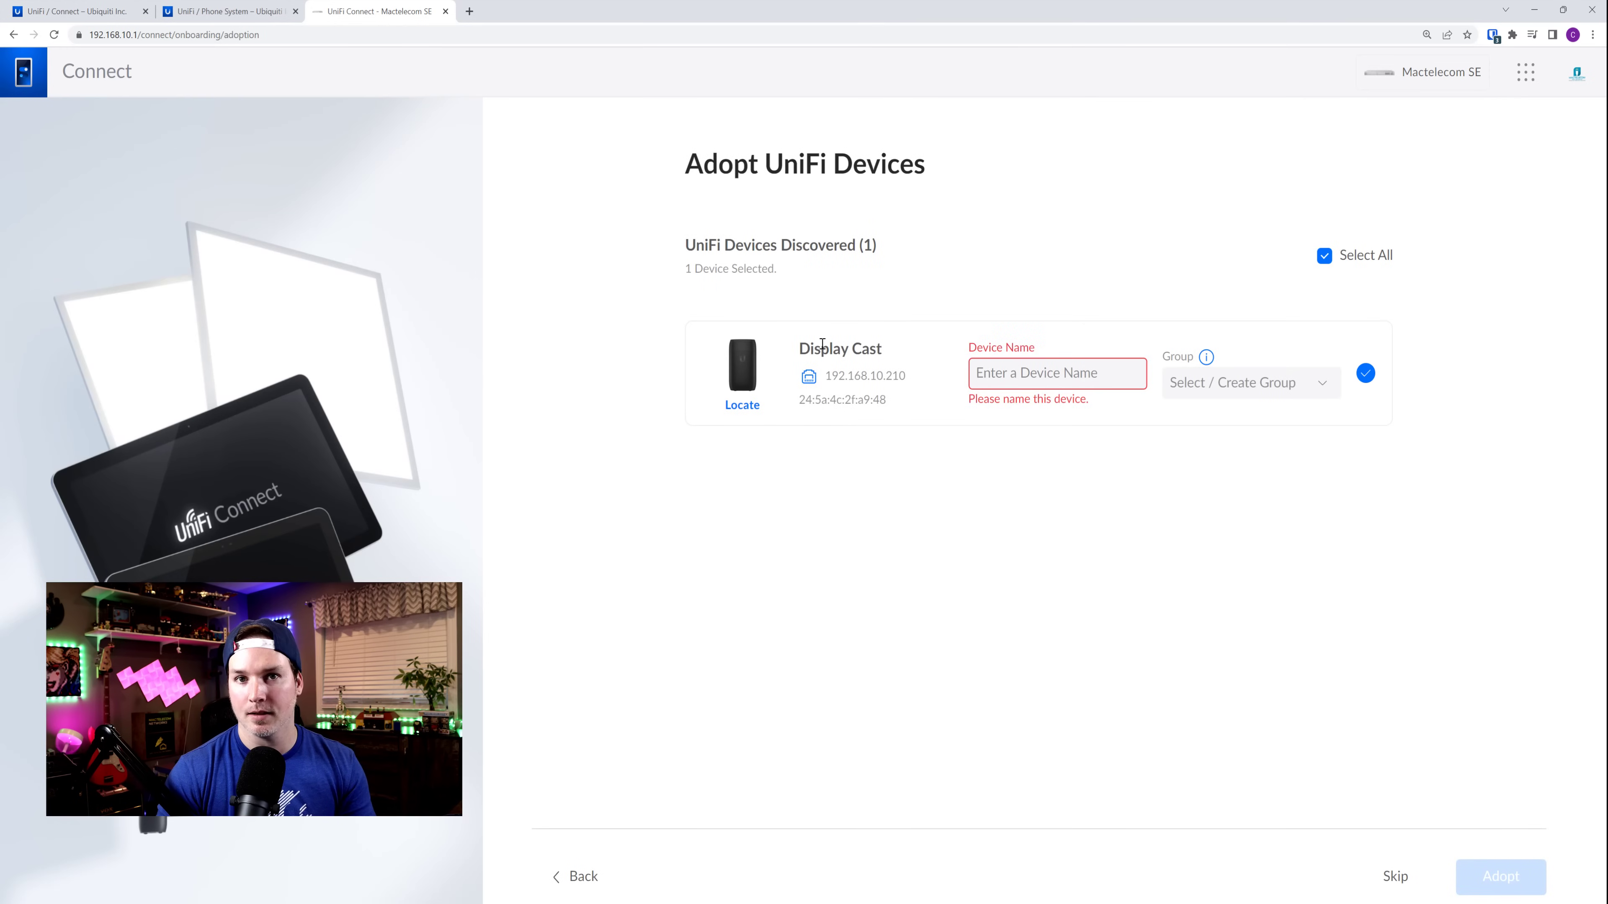
pyautogui.click(1001, 367)
pyautogui.write('Office')
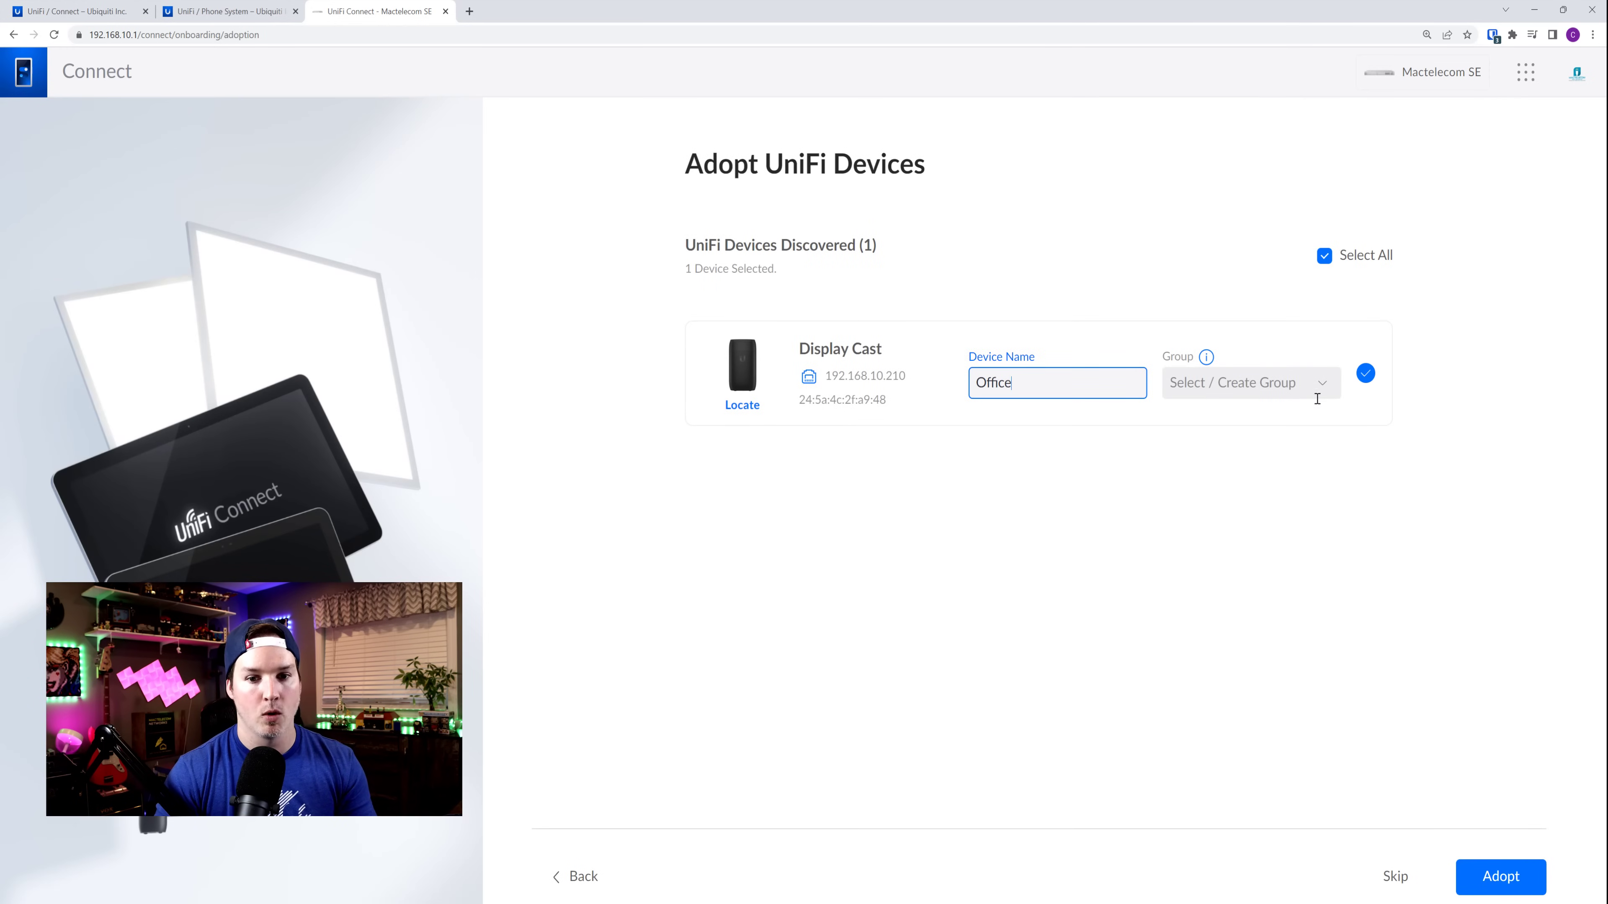
pyautogui.click(1511, 888)
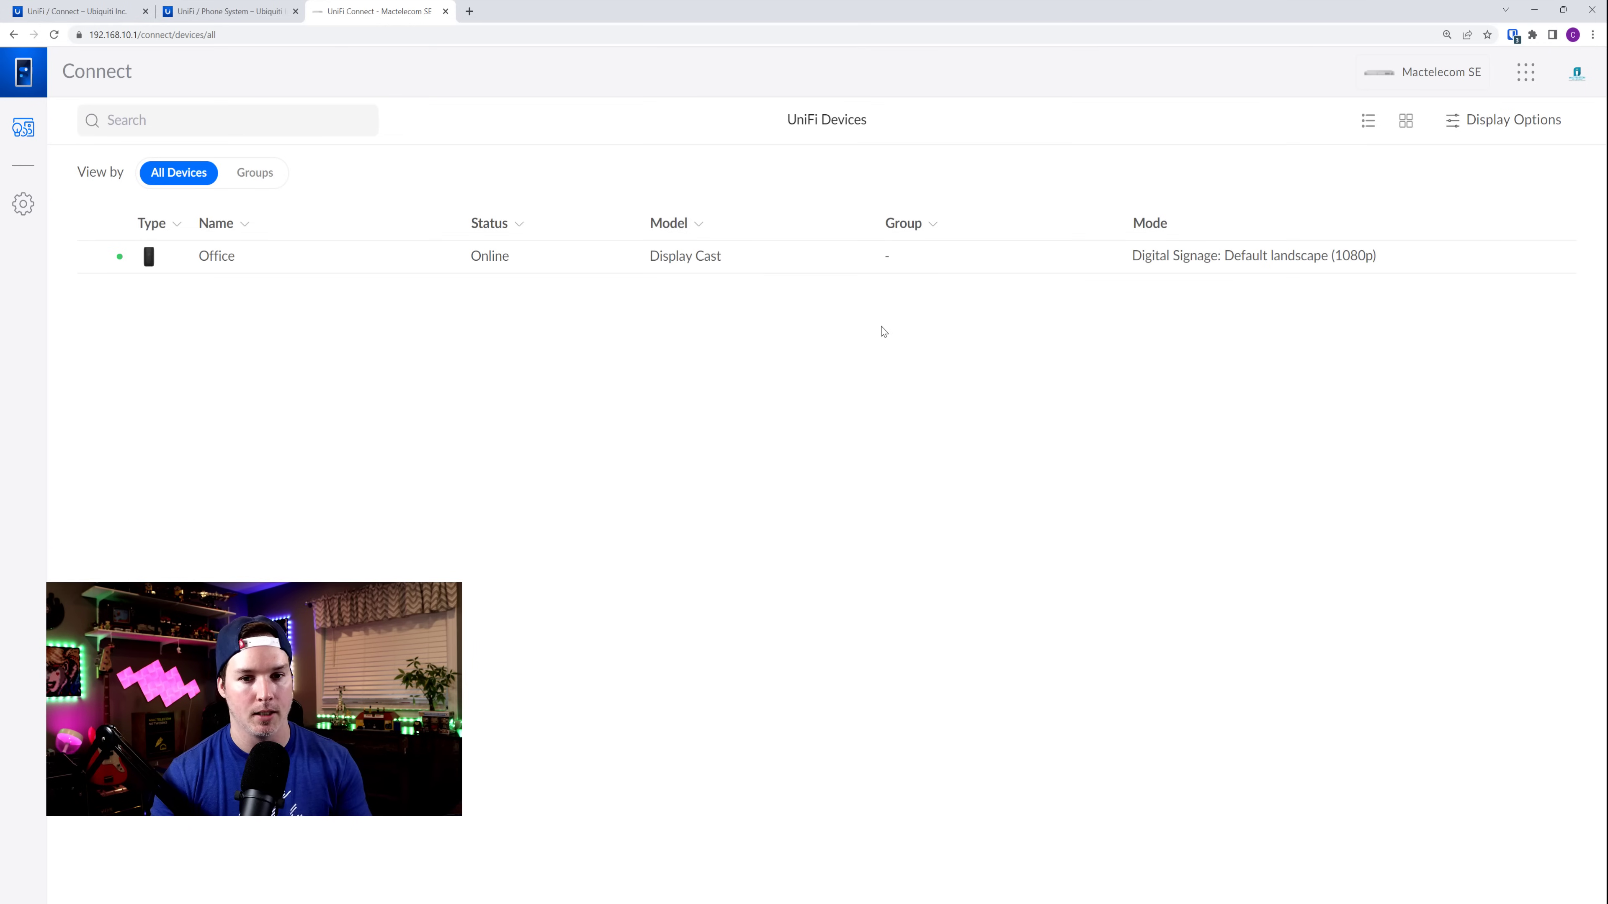
# Open the details panel of the now-online Office Display Cast.
pyautogui.click(1323, 272)
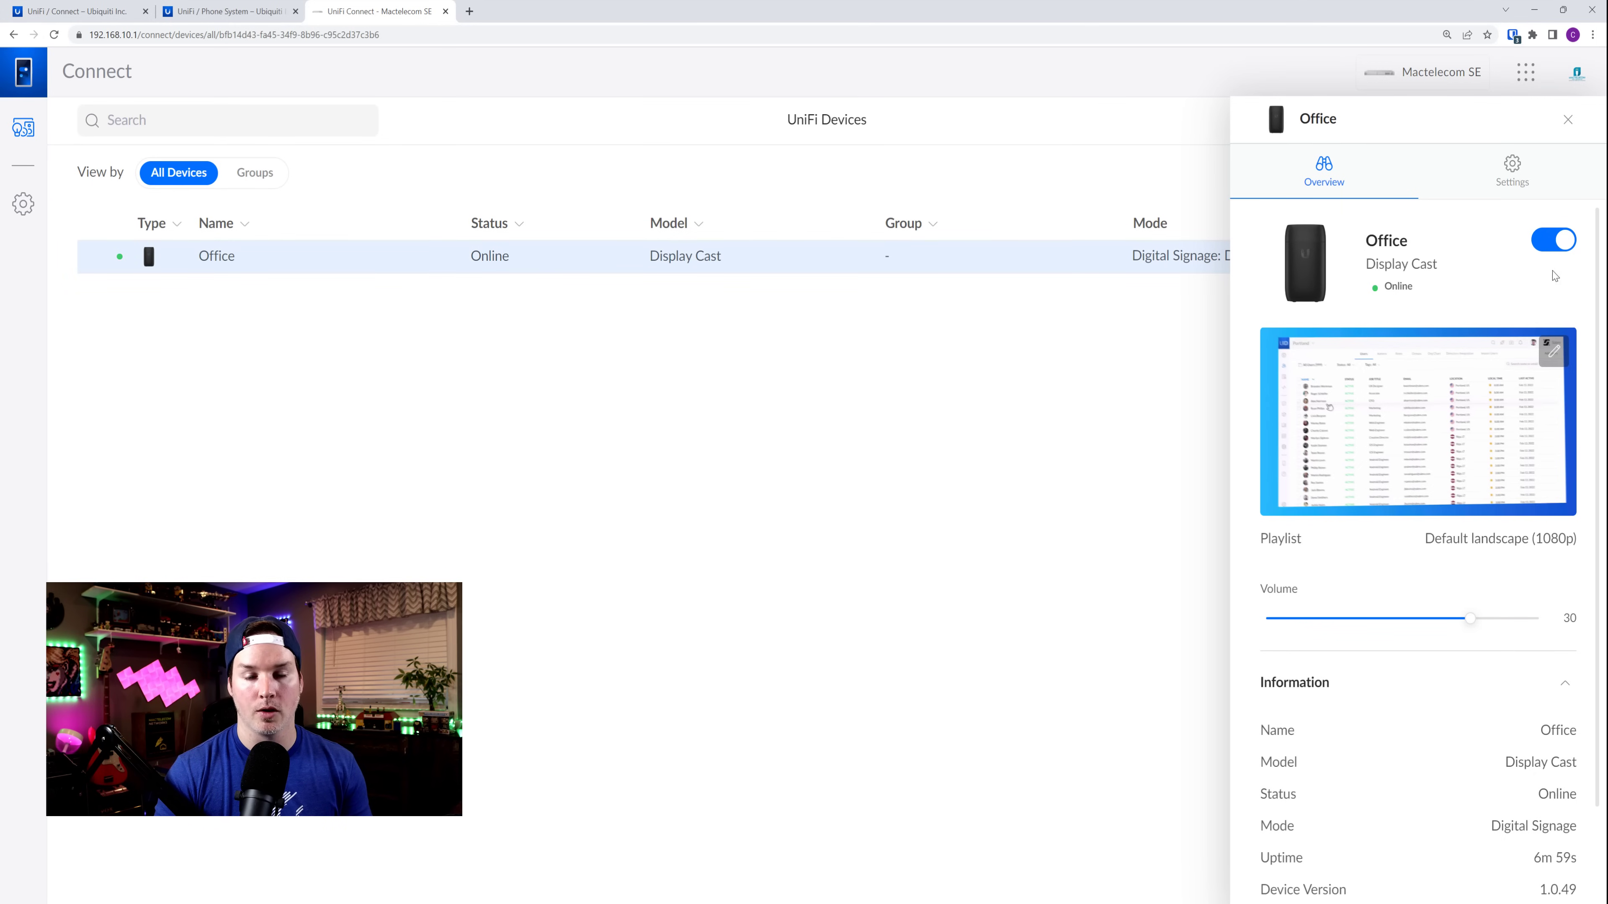
# Scroll through the Office device's Overview, then show its Settings.
pyautogui.moveTo(1443, 372)
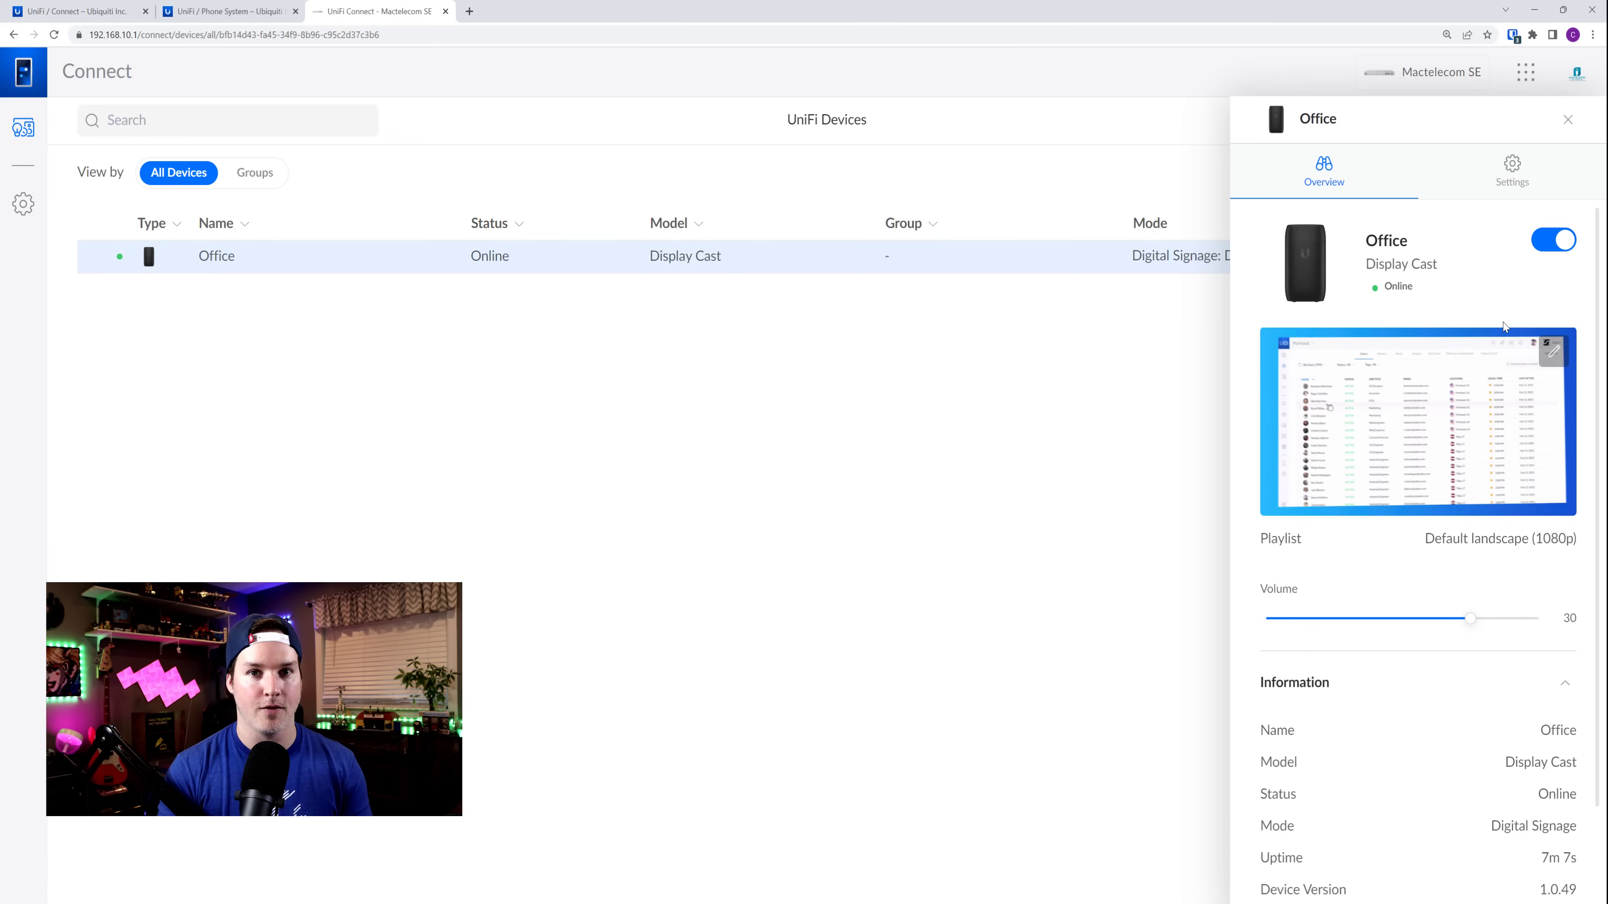
pyautogui.scroll(-2, 1499, 324)
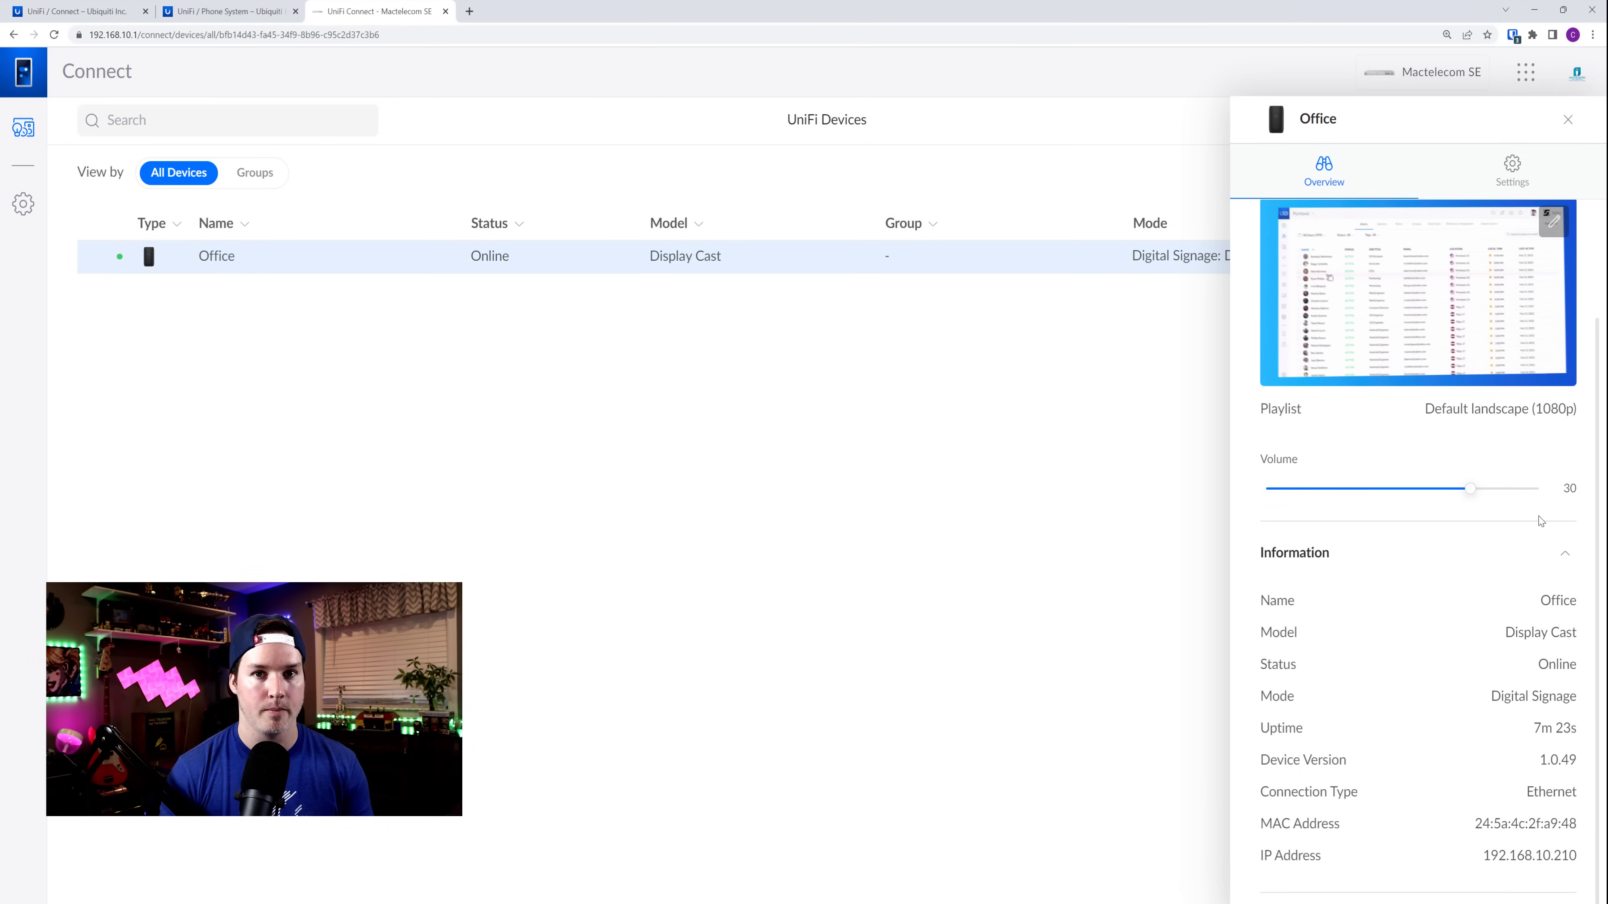
pyautogui.click(1513, 170)
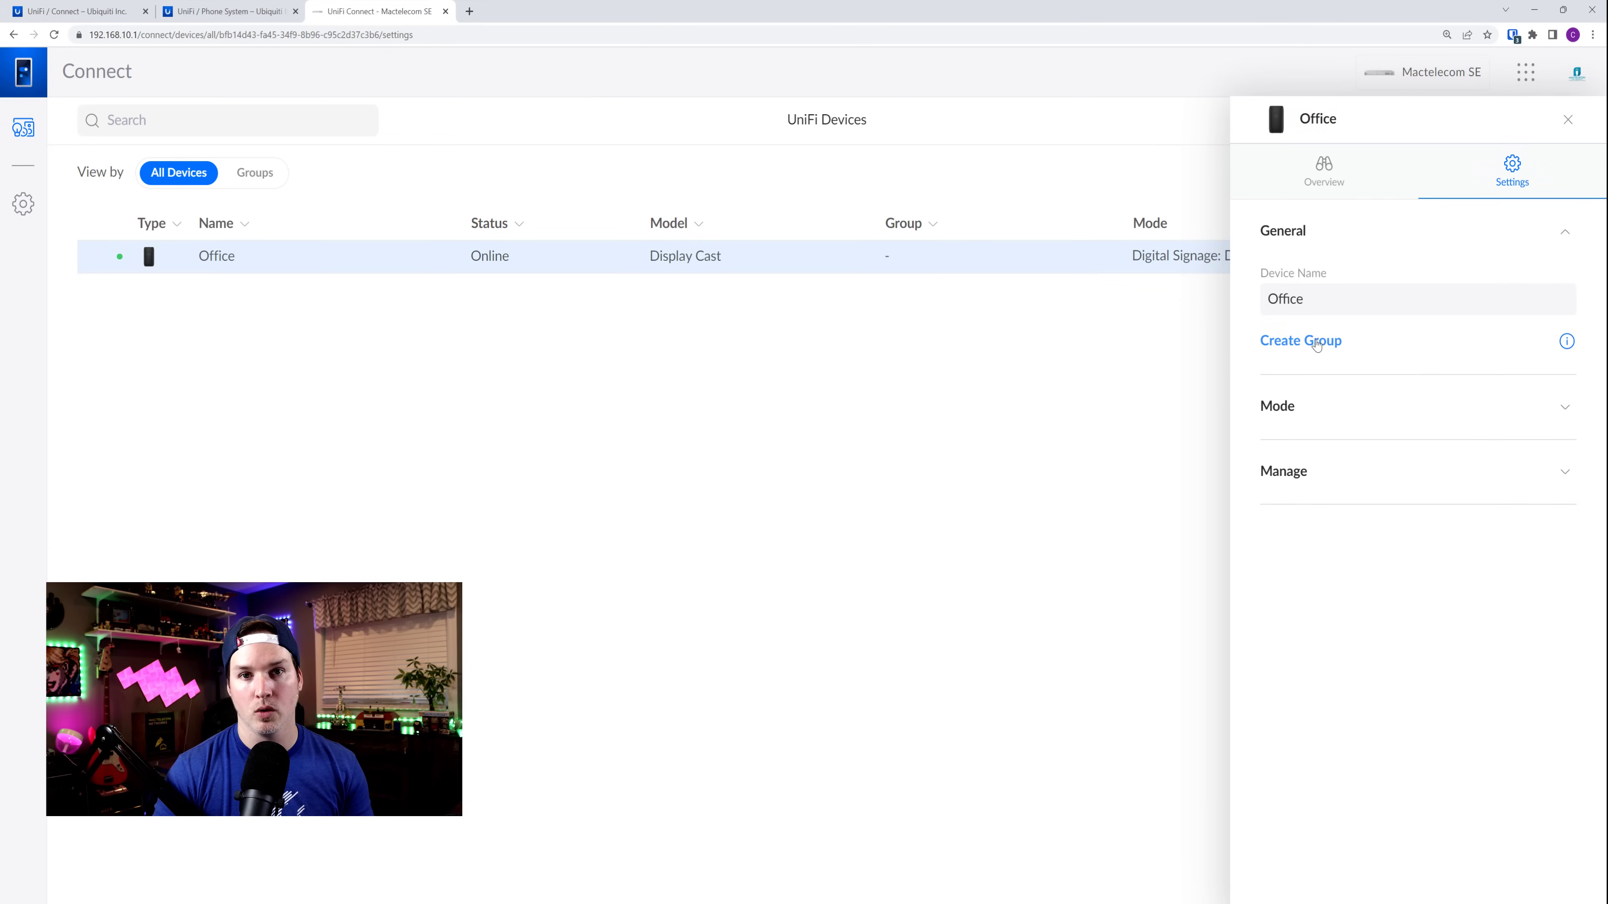
# Expand Office's Mode and Manage sections, leaving the display mode unchanged.
pyautogui.click(1328, 404)
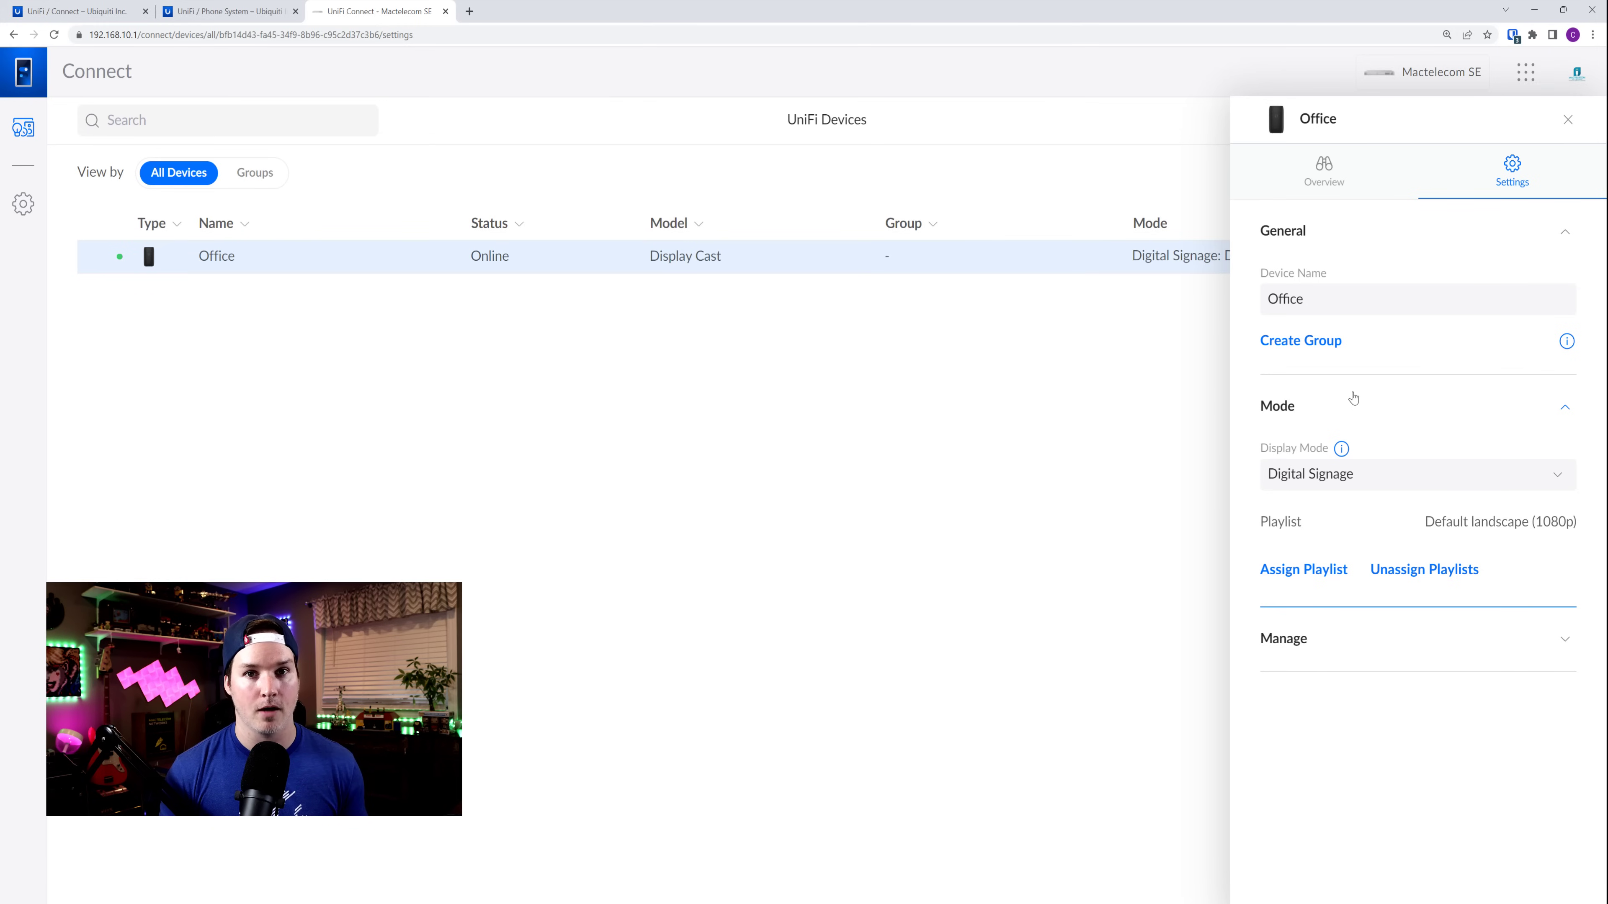
pyautogui.click(1426, 476)
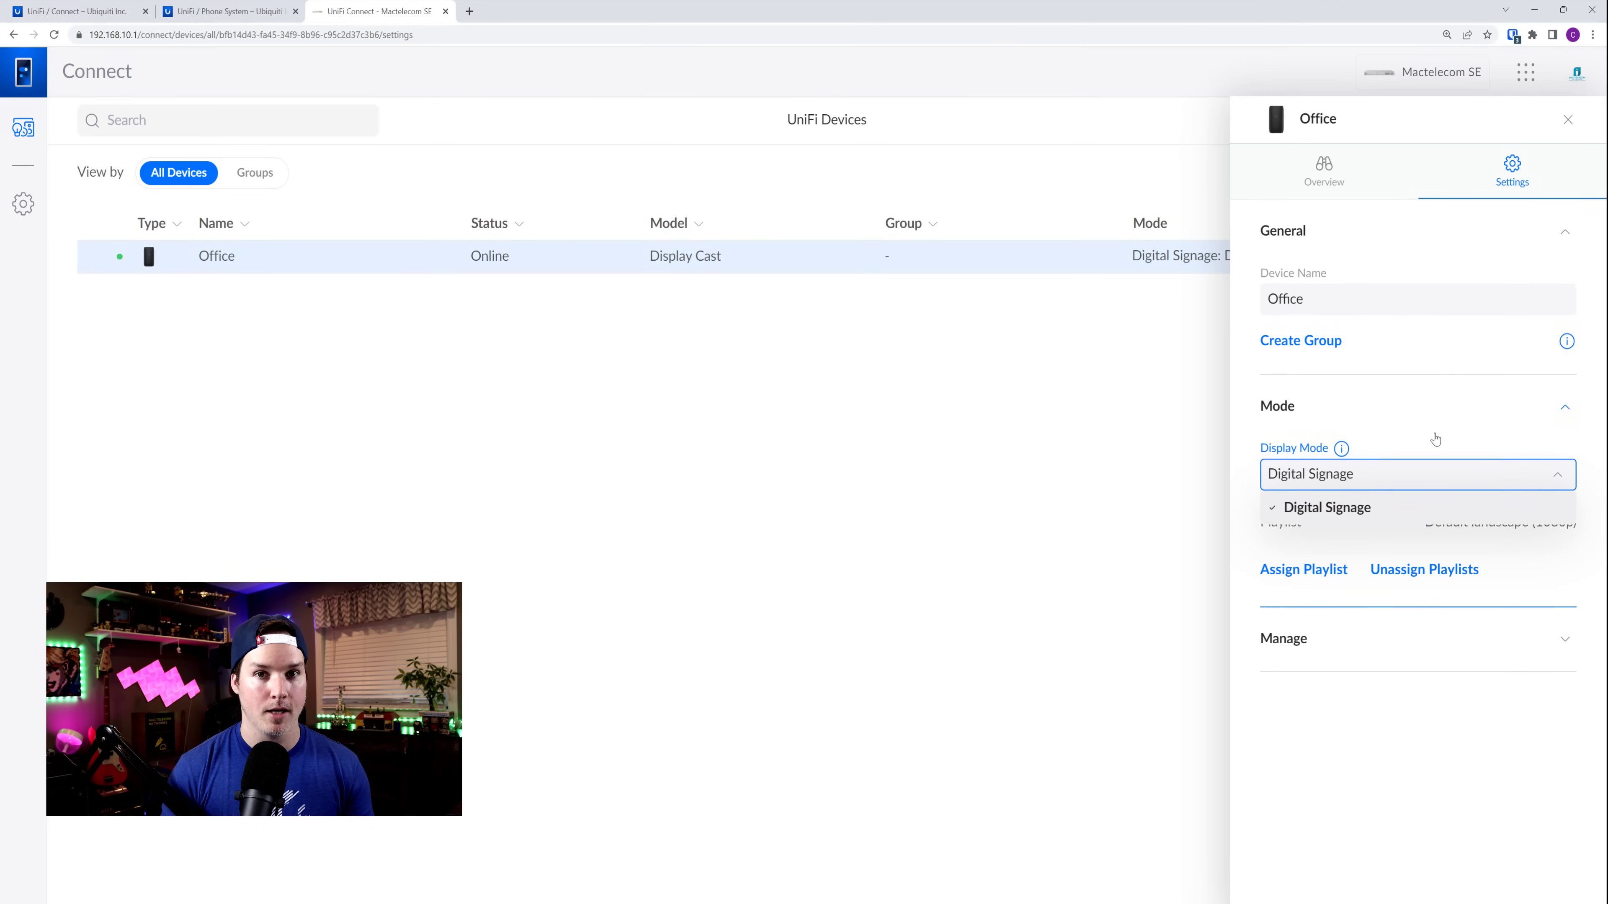
pyautogui.click(1513, 578)
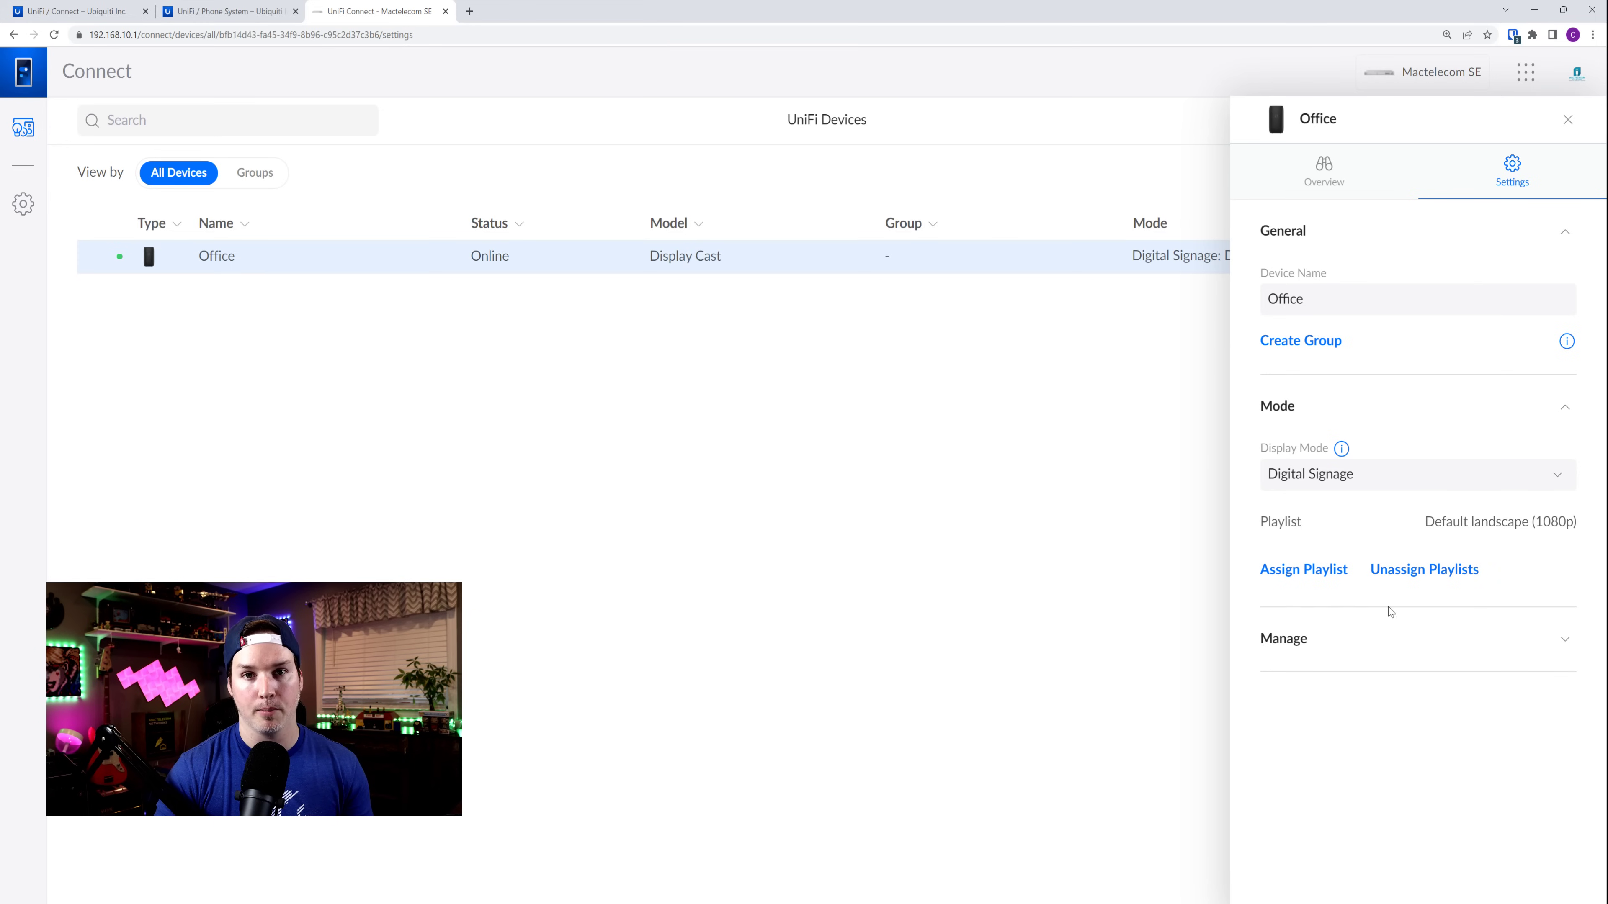
pyautogui.click(1386, 646)
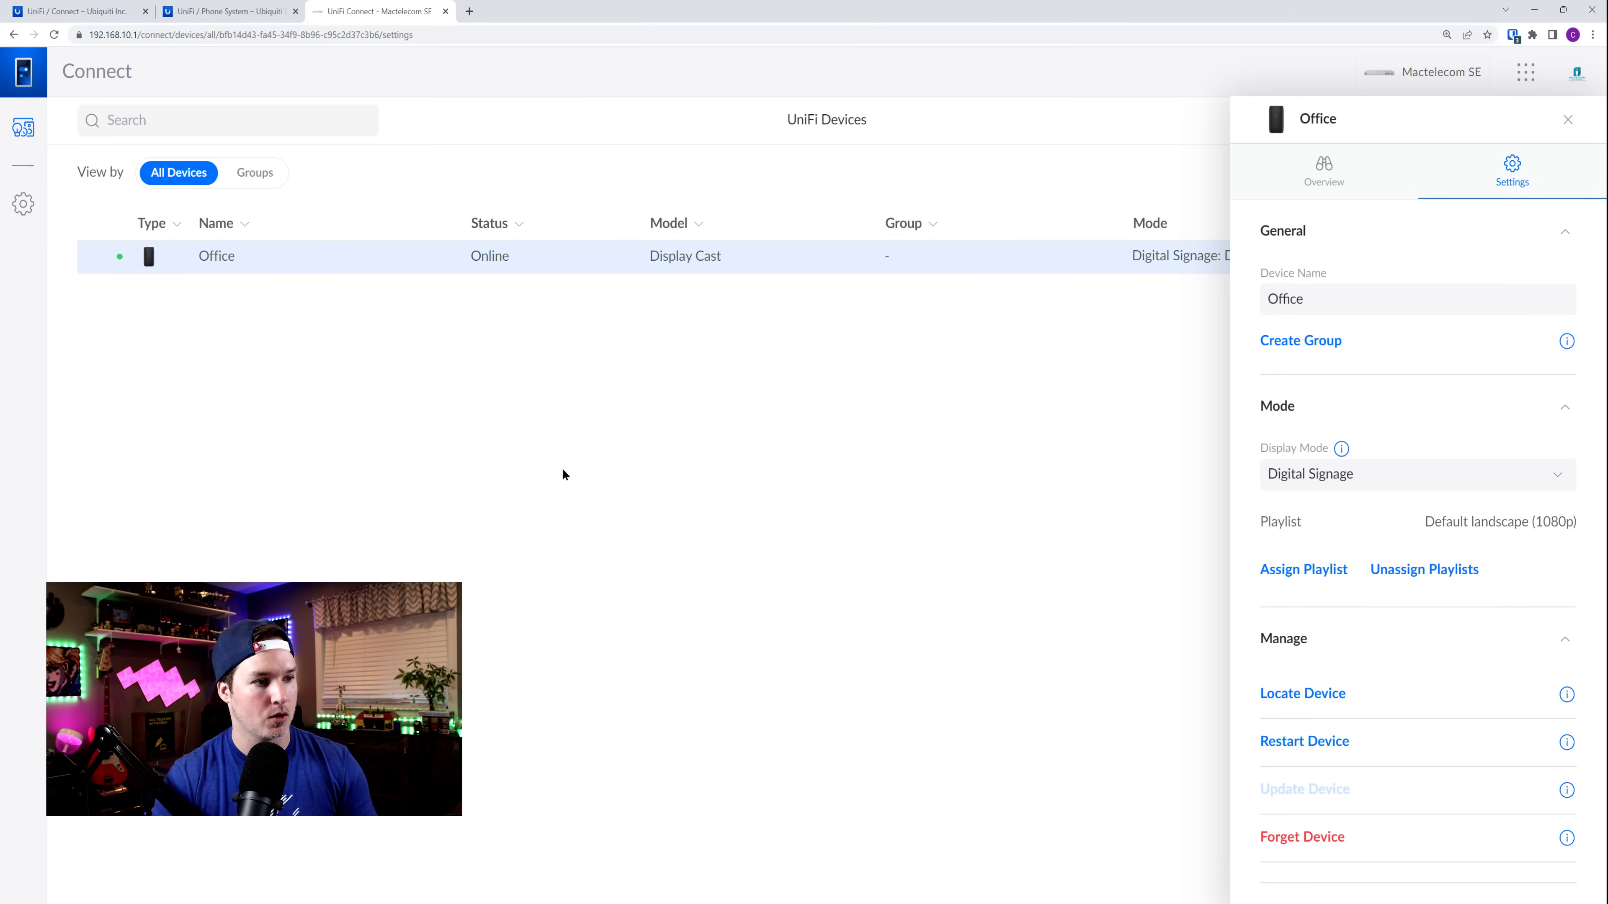
pyautogui.click(24, 204)
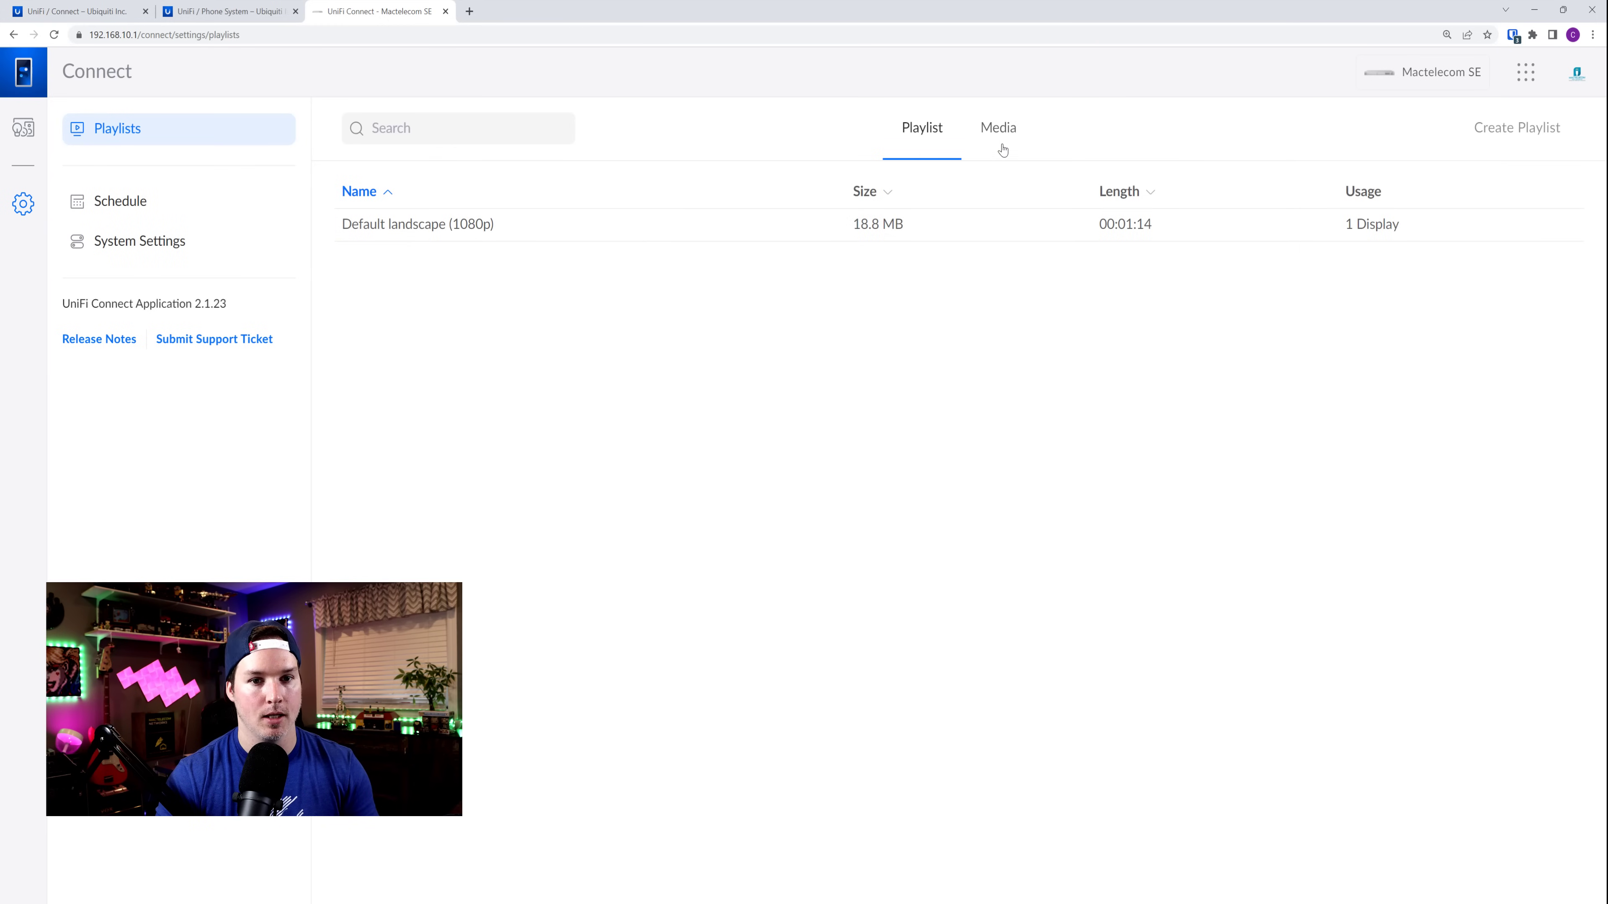
# Look at the Schedule, apply the Dark theme in System Settings, and return to Playlists.
pyautogui.click(170, 218)
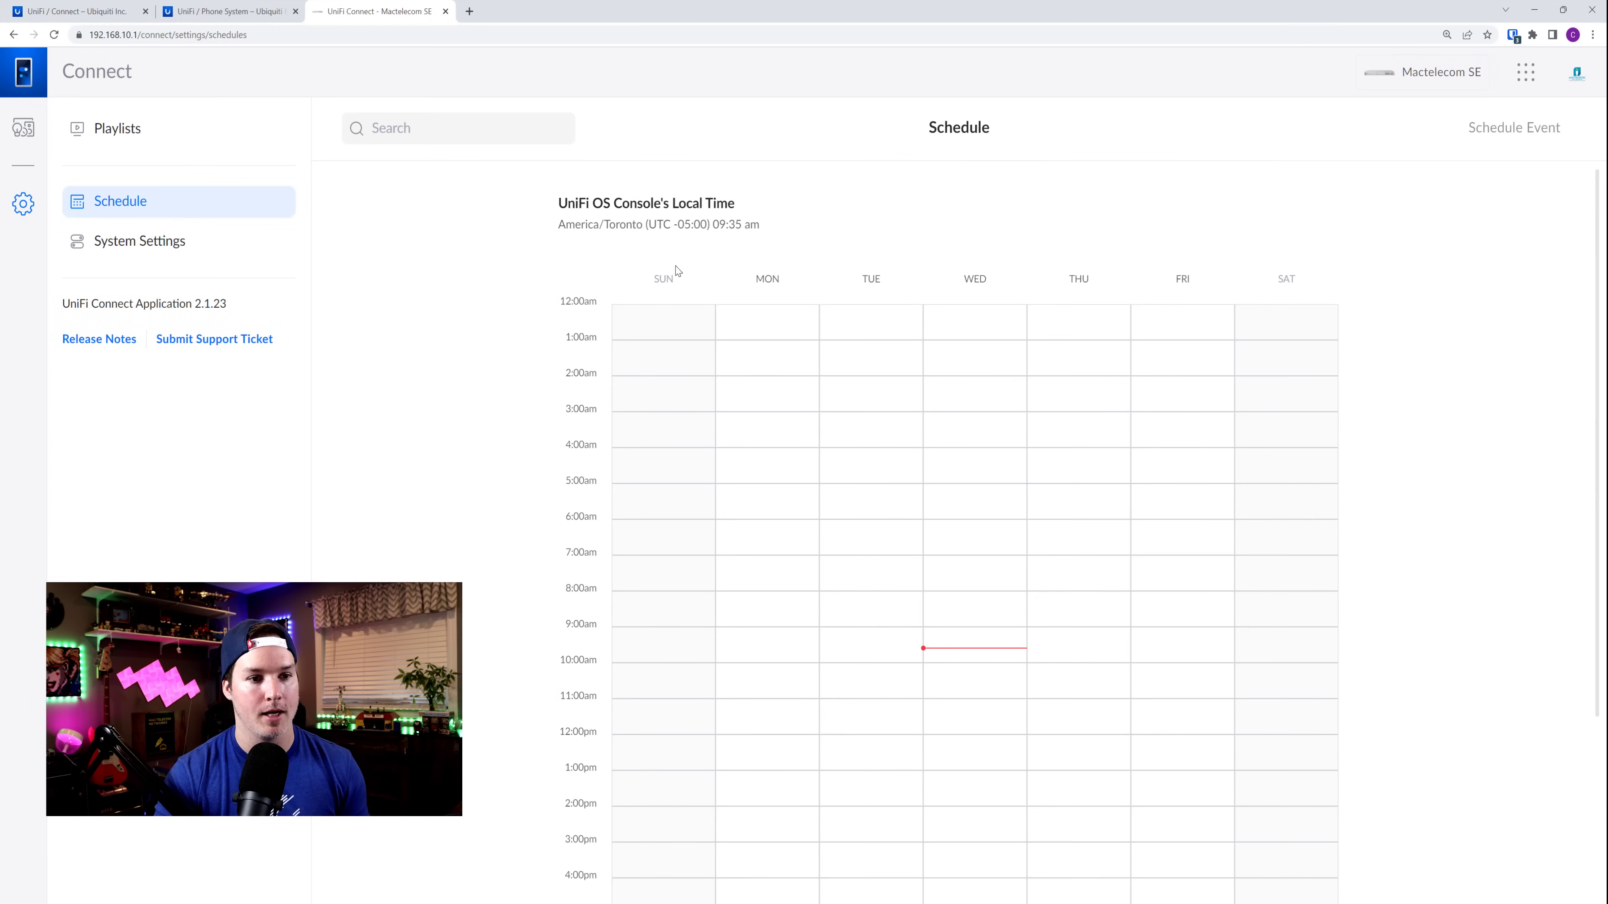
pyautogui.click(142, 250)
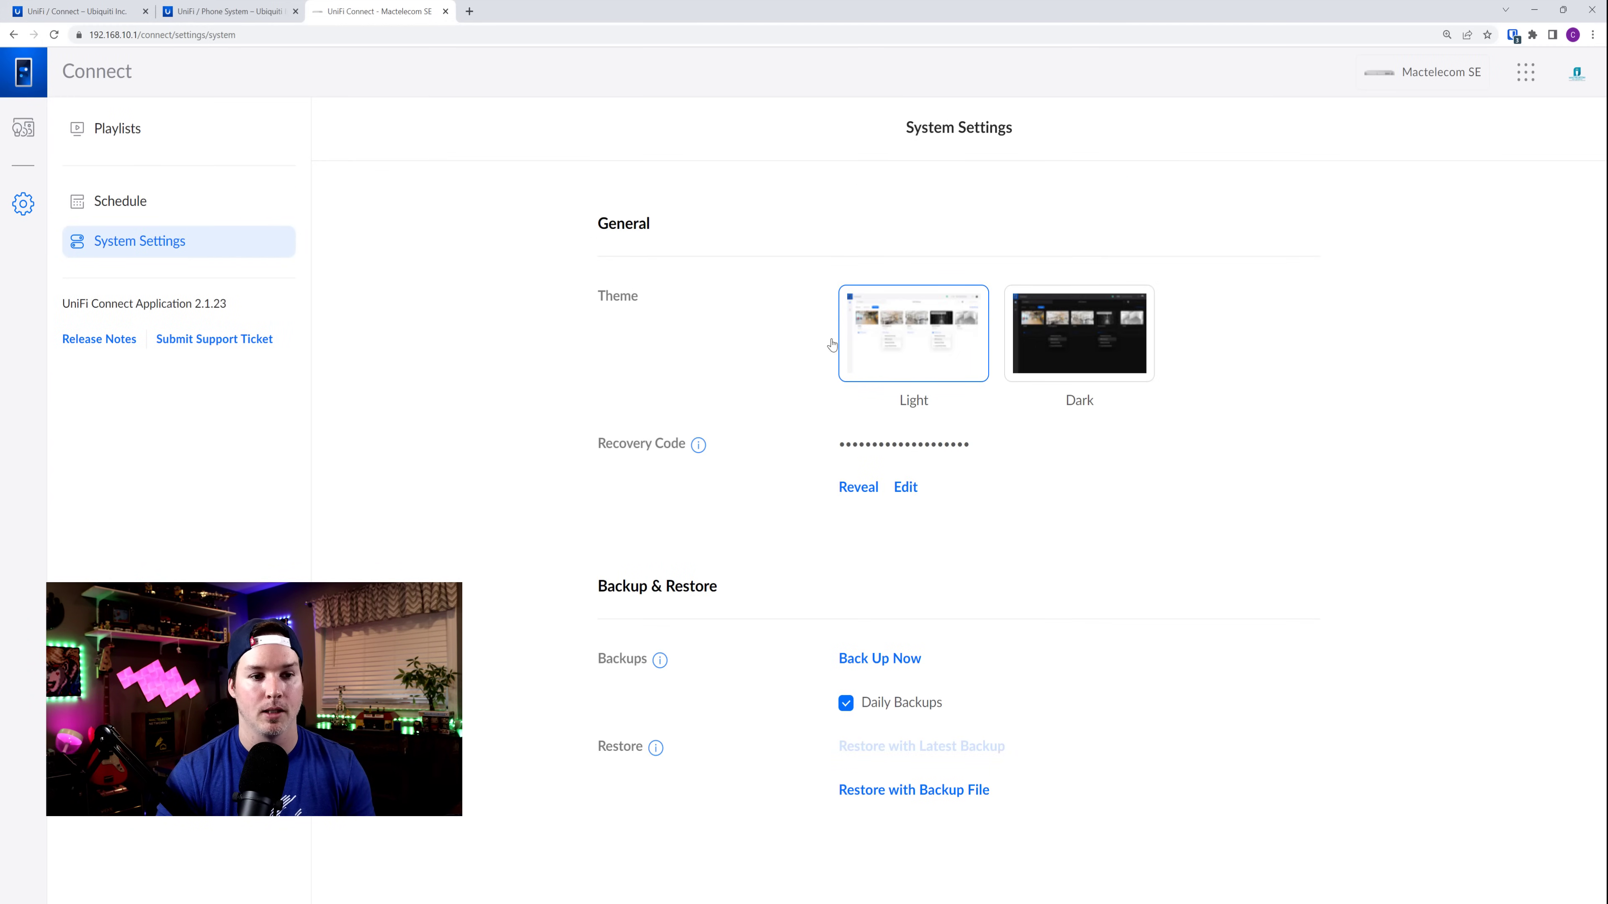
pyautogui.click(1103, 338)
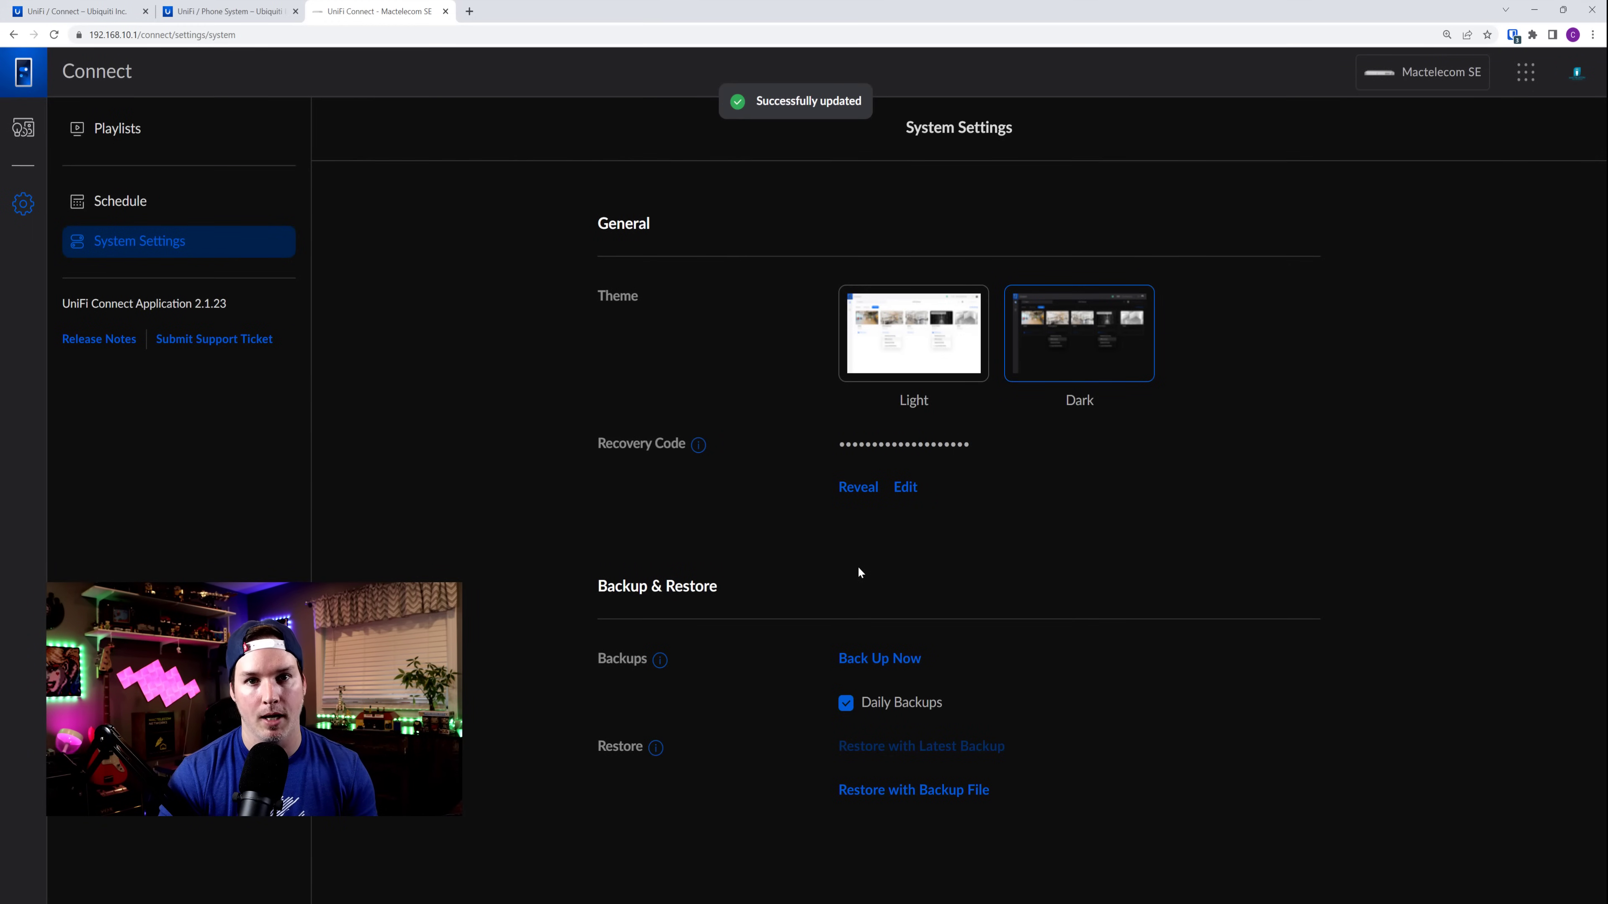
pyautogui.click(136, 133)
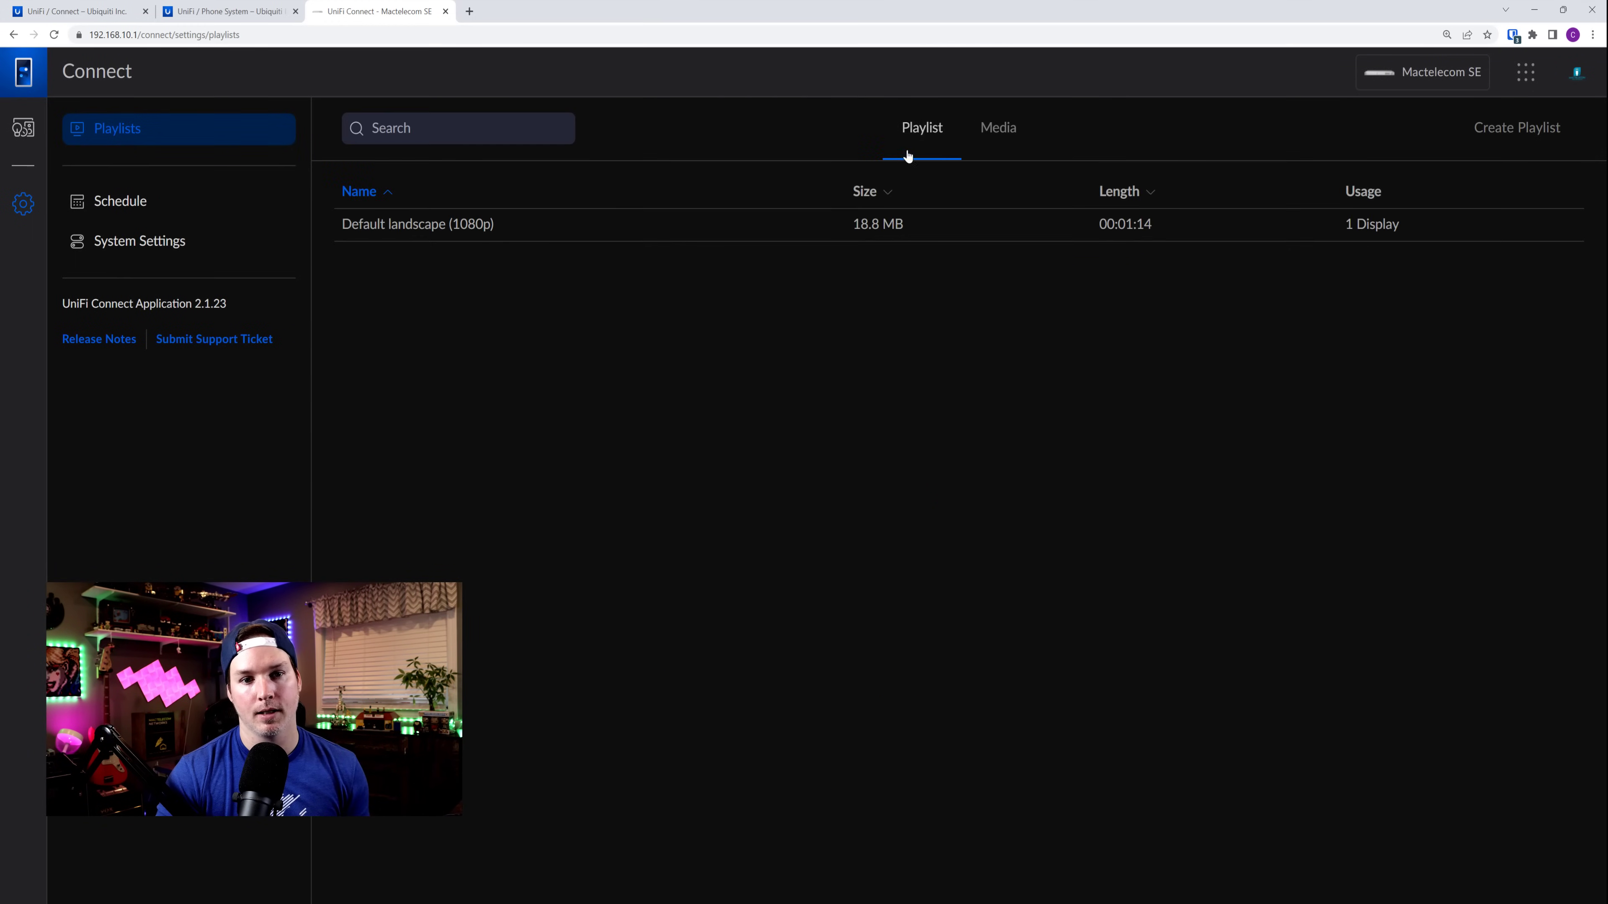
# Upload 'Unifi connect preview.mp4' and 'floorplan.png' to the Media library, then return to Playlists.
pyautogui.click(1000, 130)
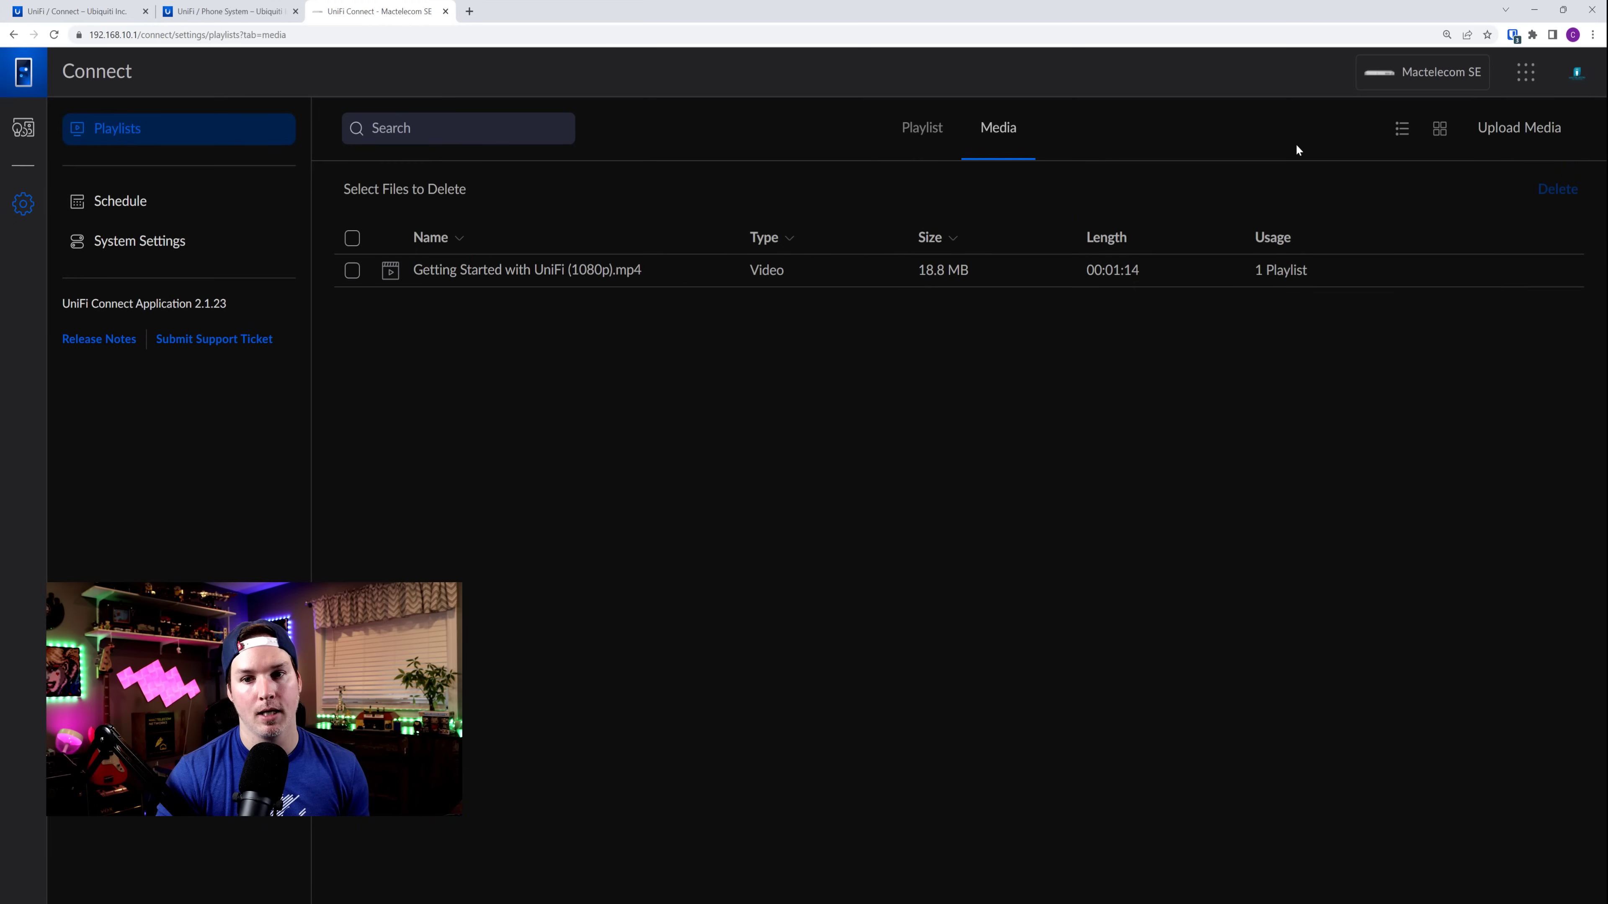
pyautogui.click(1508, 139)
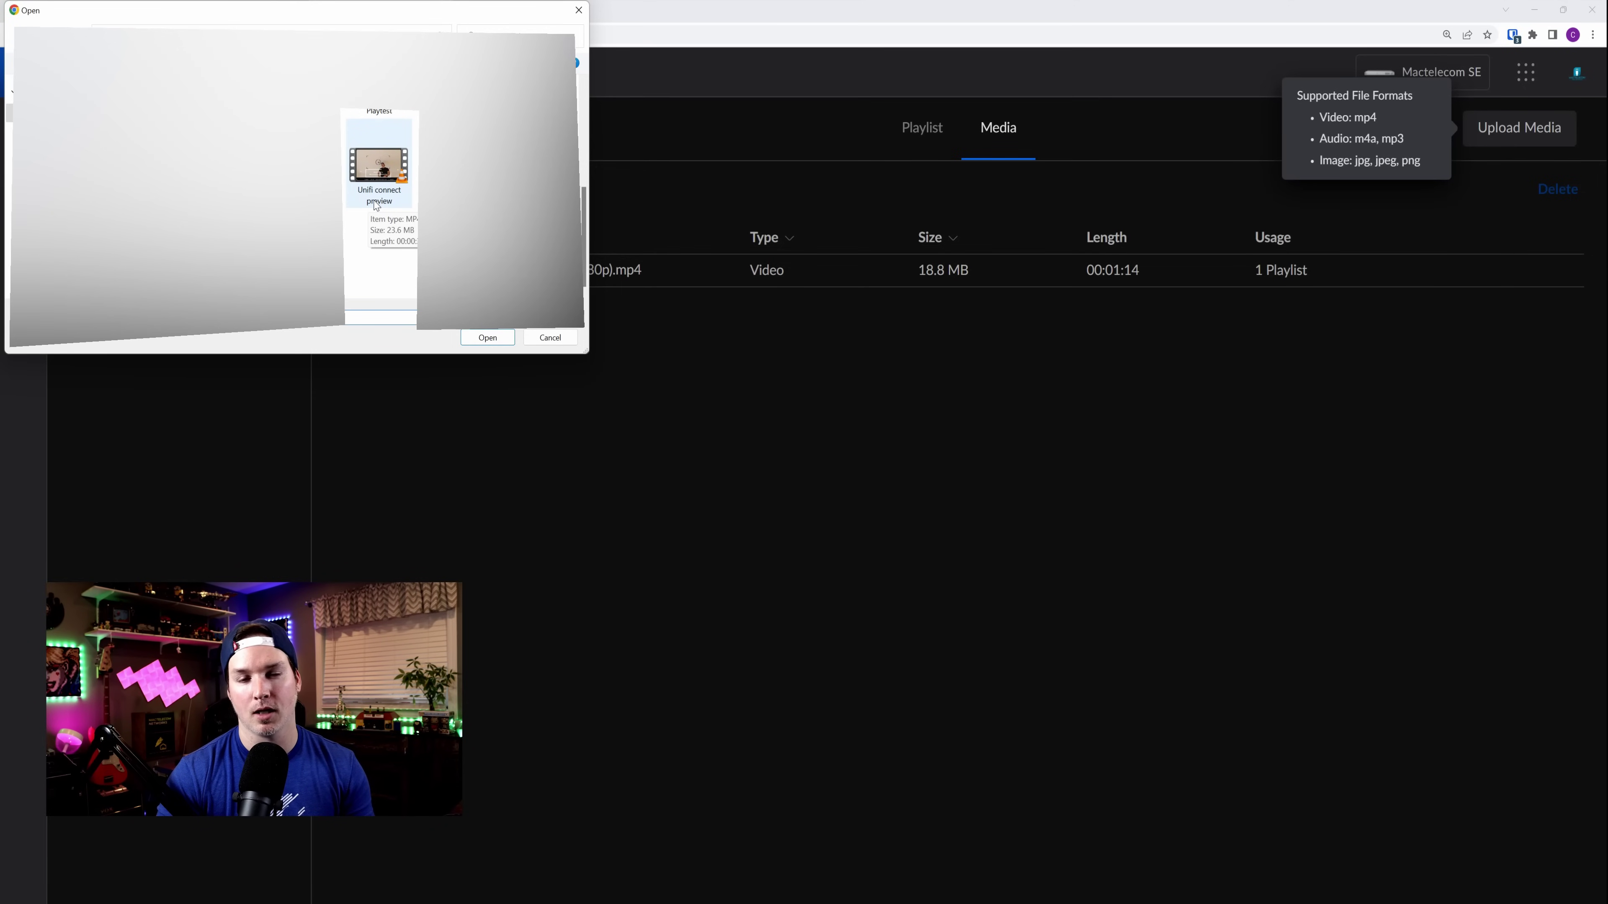
pyautogui.click(375, 204)
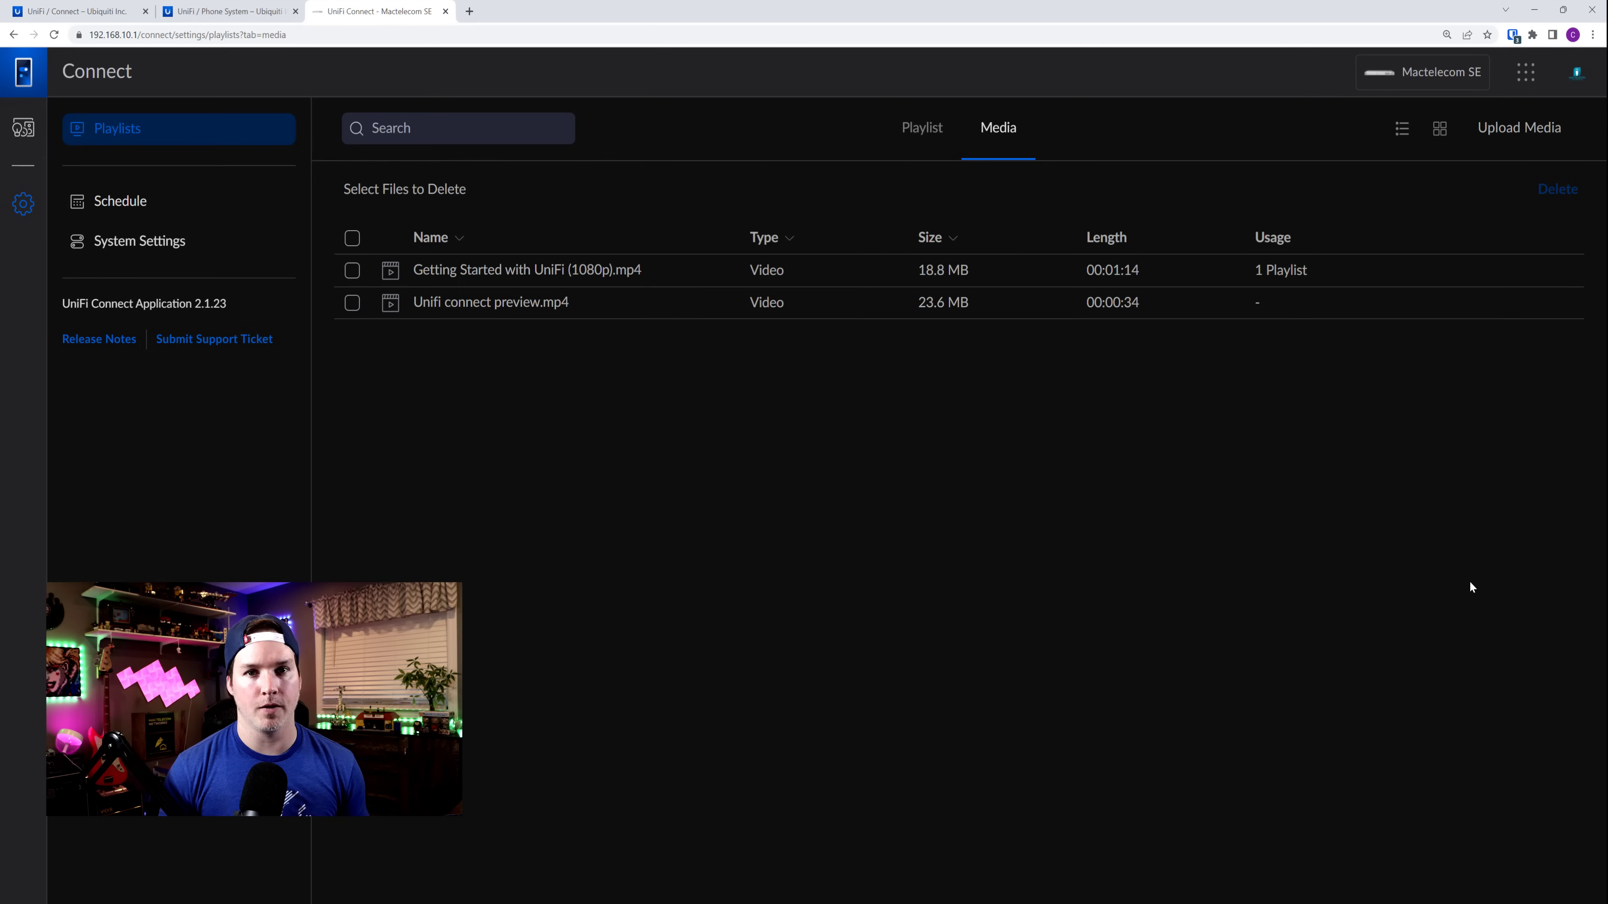
pyautogui.click(1528, 133)
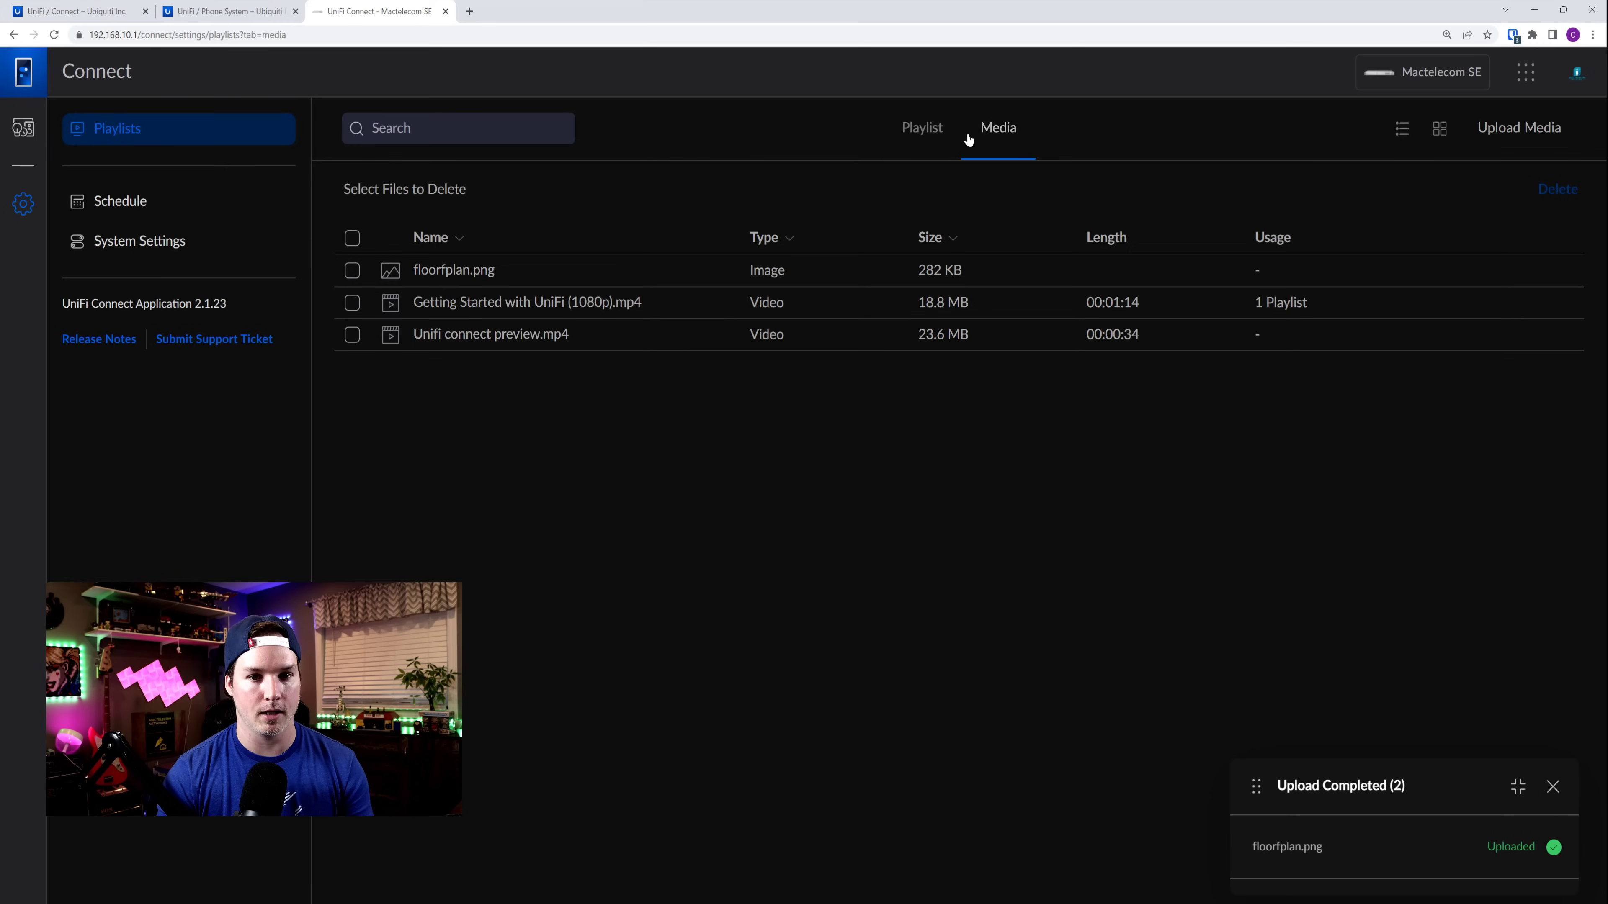
pyautogui.click(939, 138)
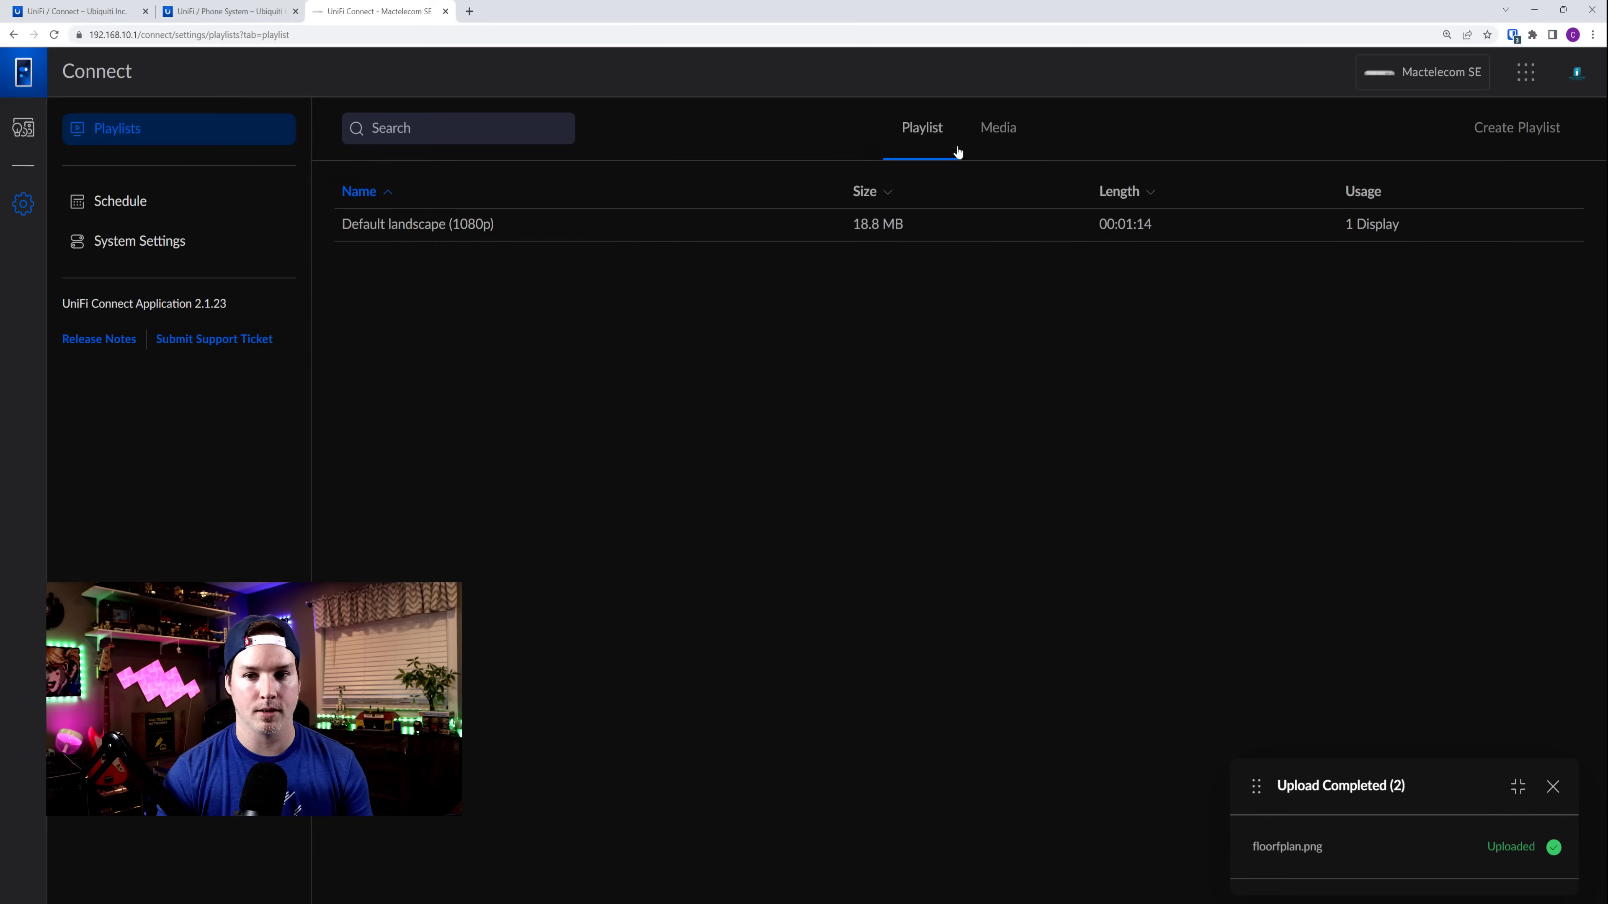
# Add the Unifi connect preview.mp4 video as a slide with audio on, and save New Playlist 001.
pyautogui.click(1526, 133)
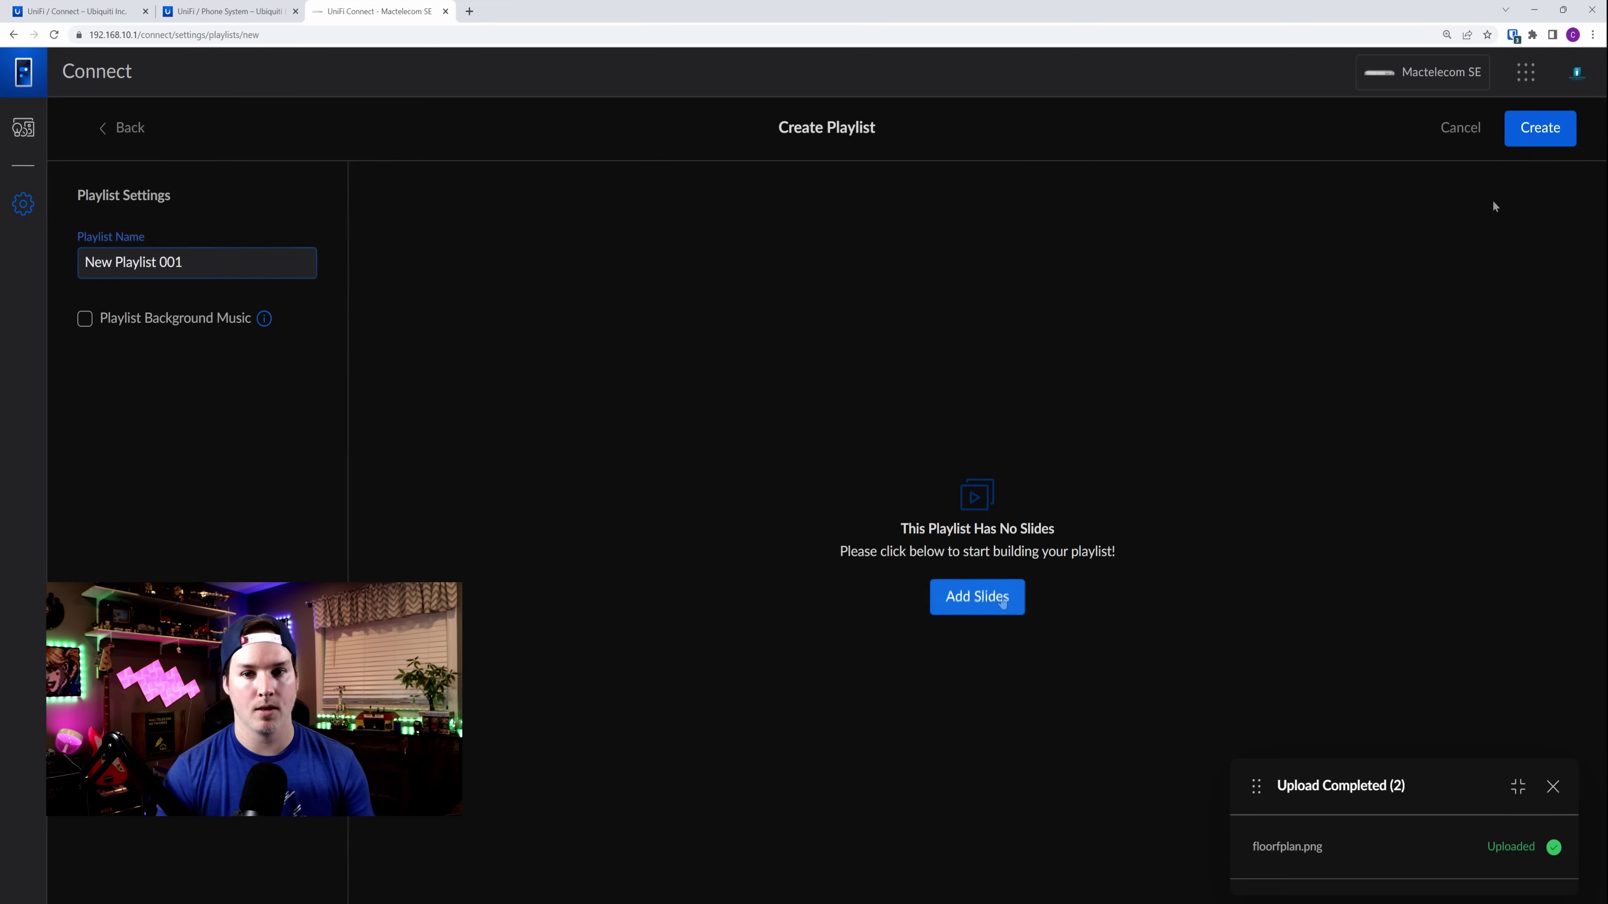
pyautogui.click(1004, 601)
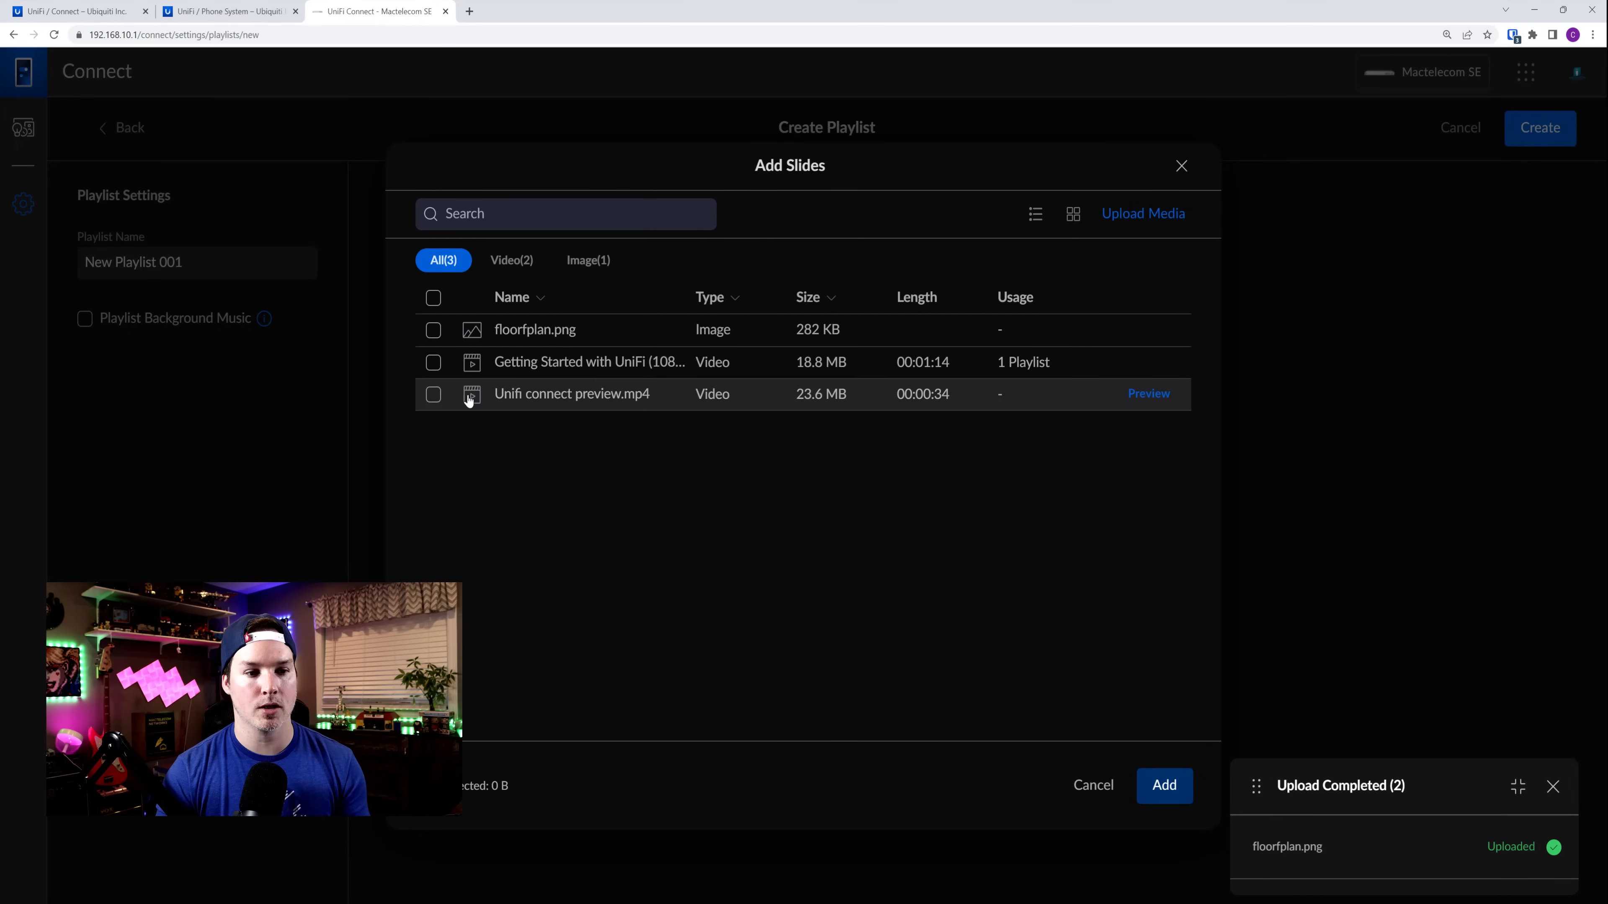
pyautogui.click(434, 395)
pyautogui.click(1168, 784)
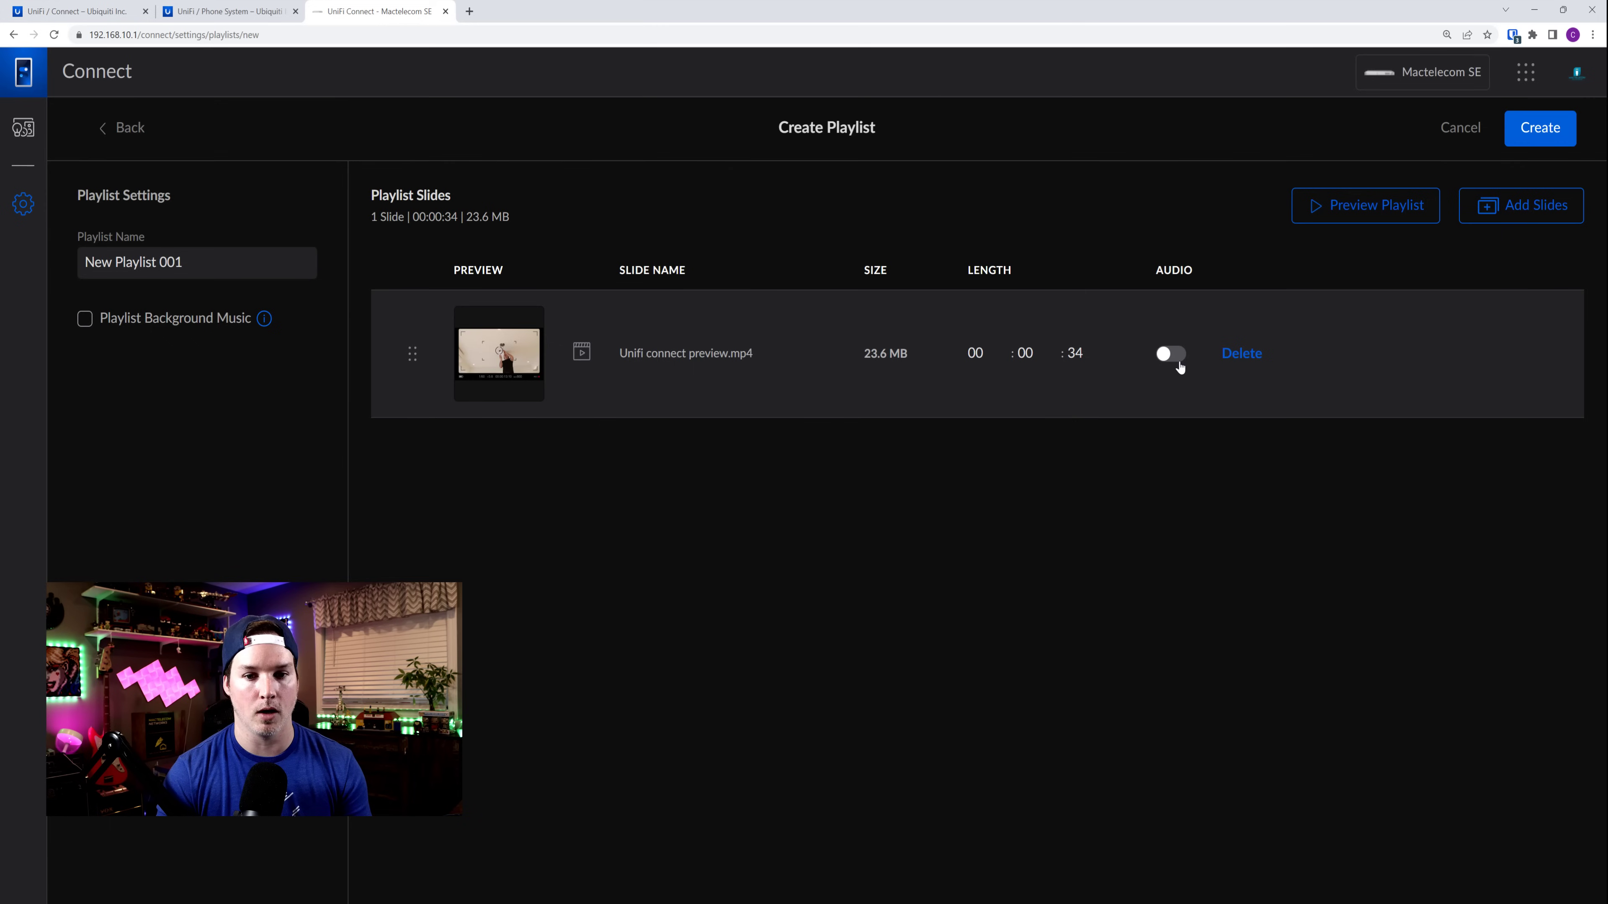
pyautogui.click(1179, 365)
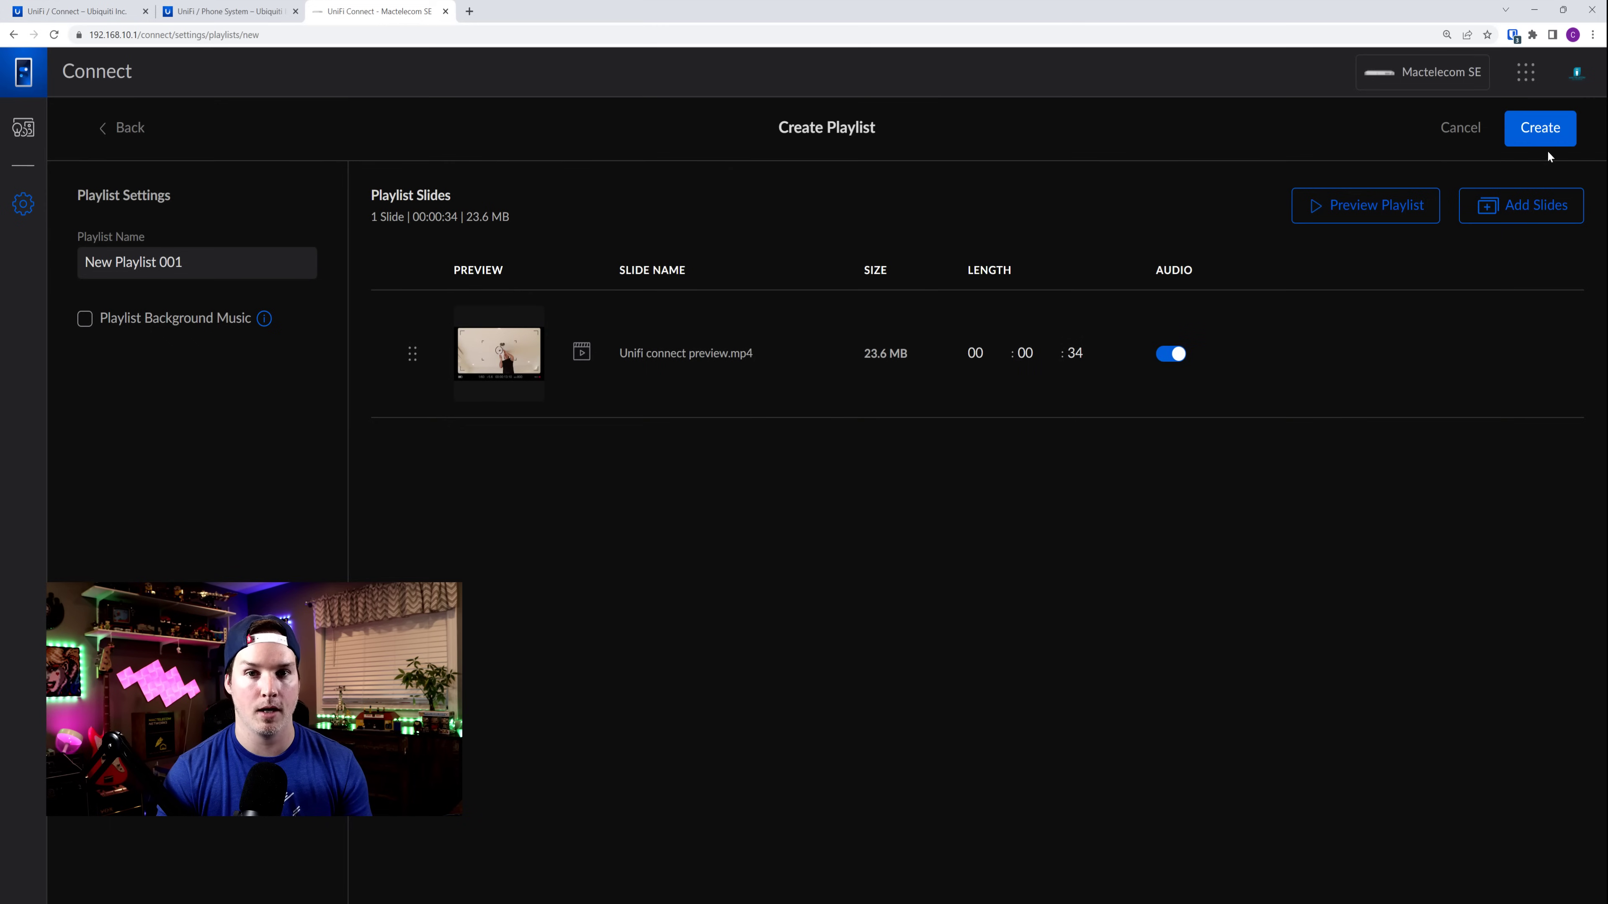
pyautogui.click(1545, 132)
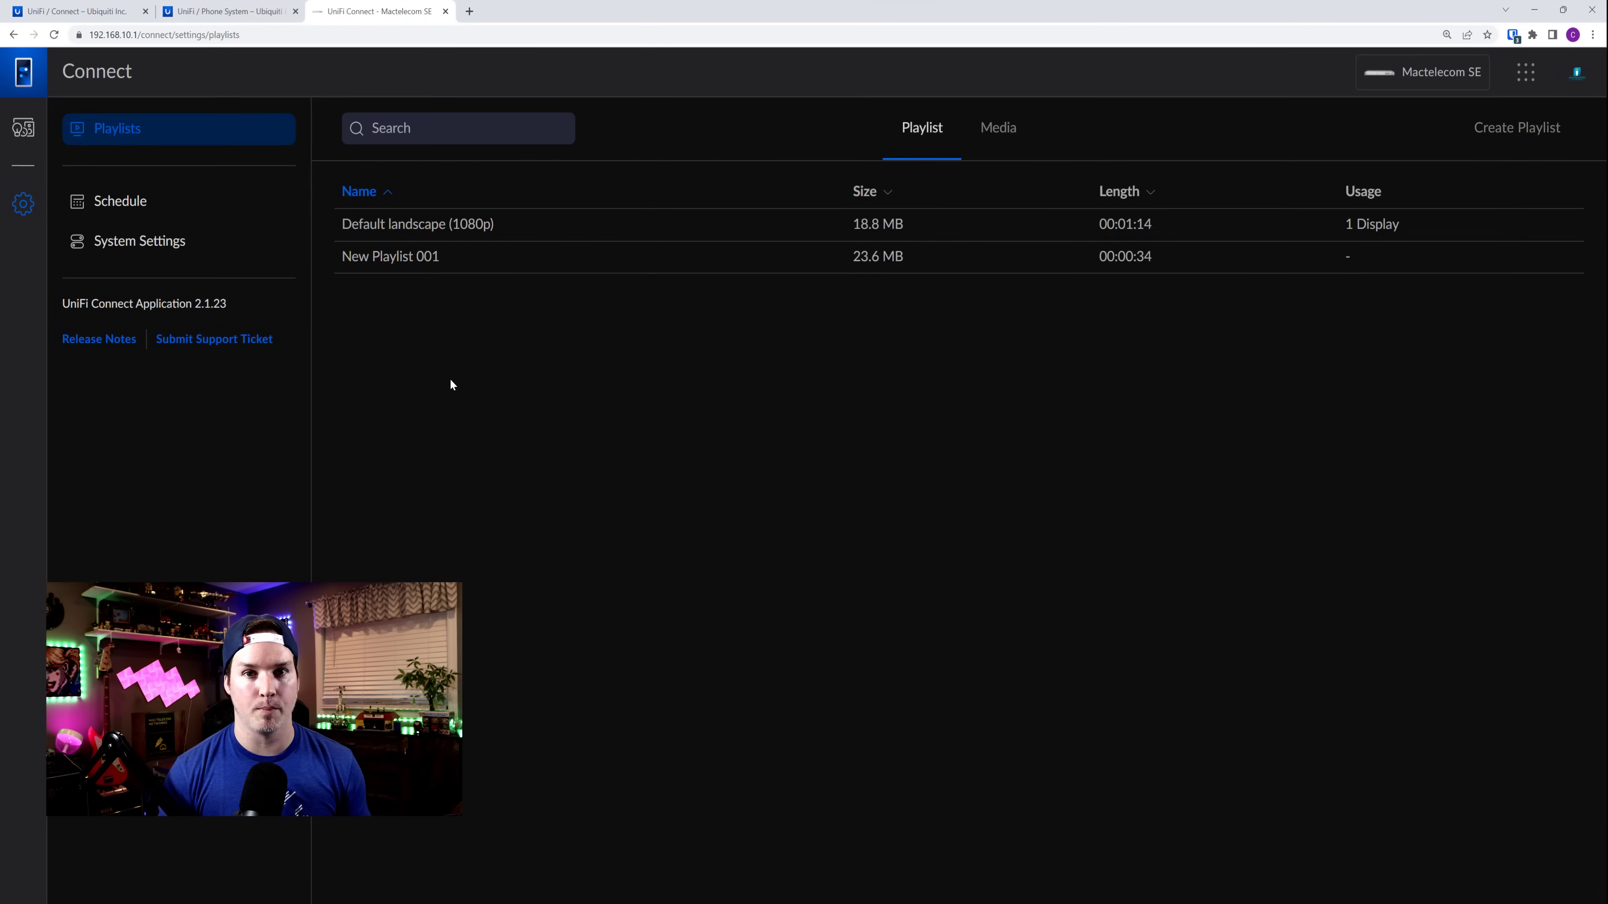
# Adopt the pending Display Cast from the Devices list.
pyautogui.click(21, 131)
pyautogui.doubleClick(142, 201)
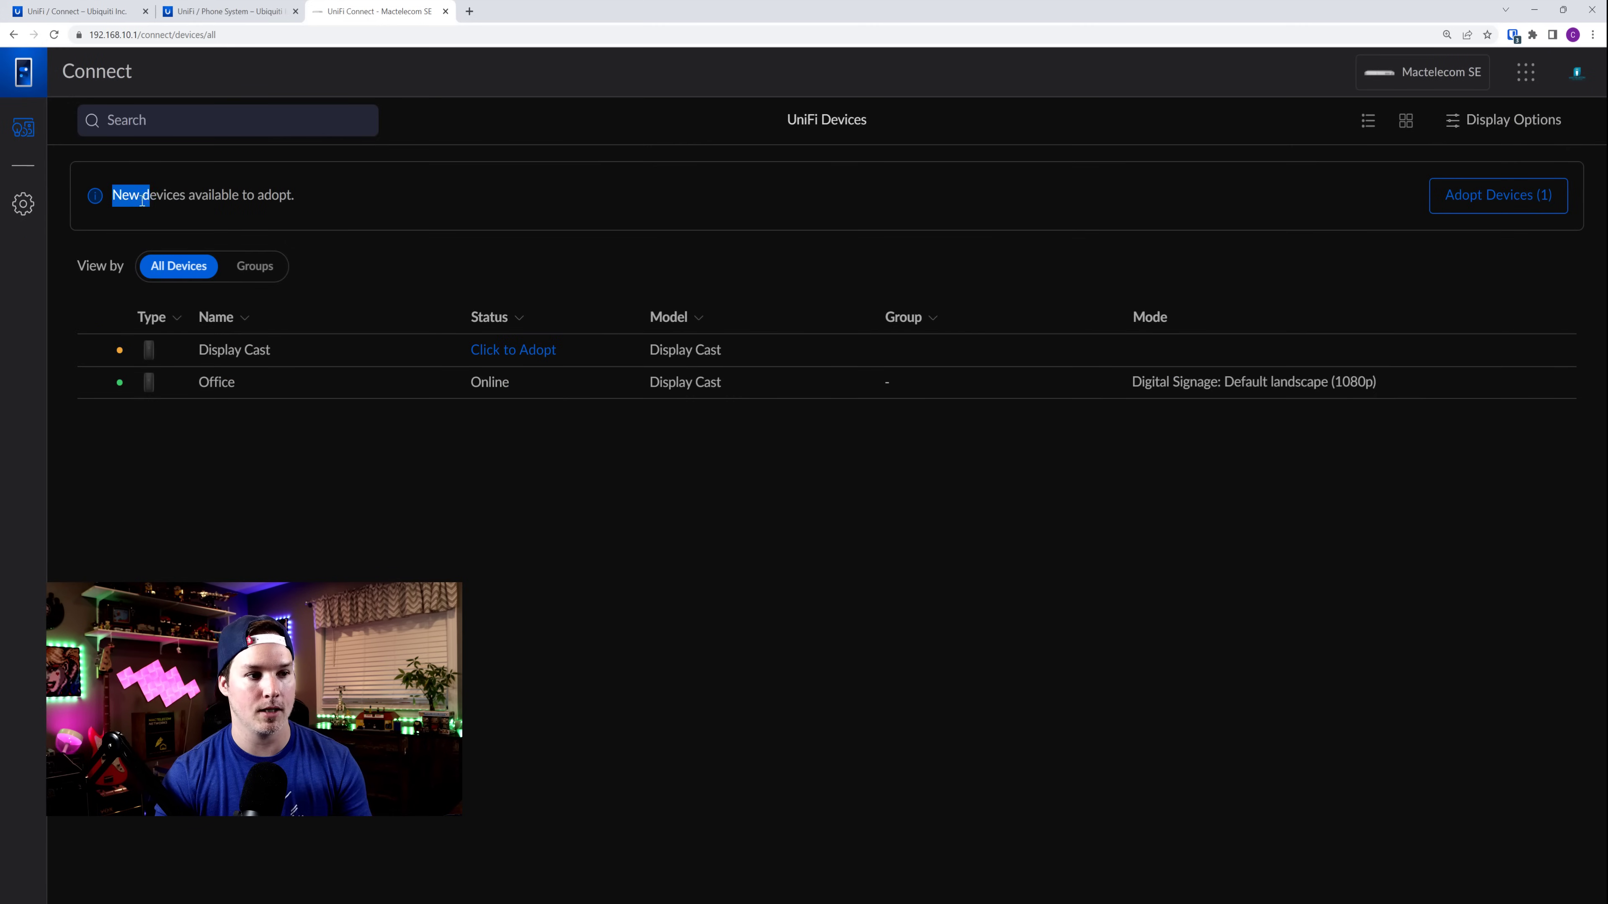
pyautogui.moveTo(142, 200); pyautogui.dragTo(277, 214)
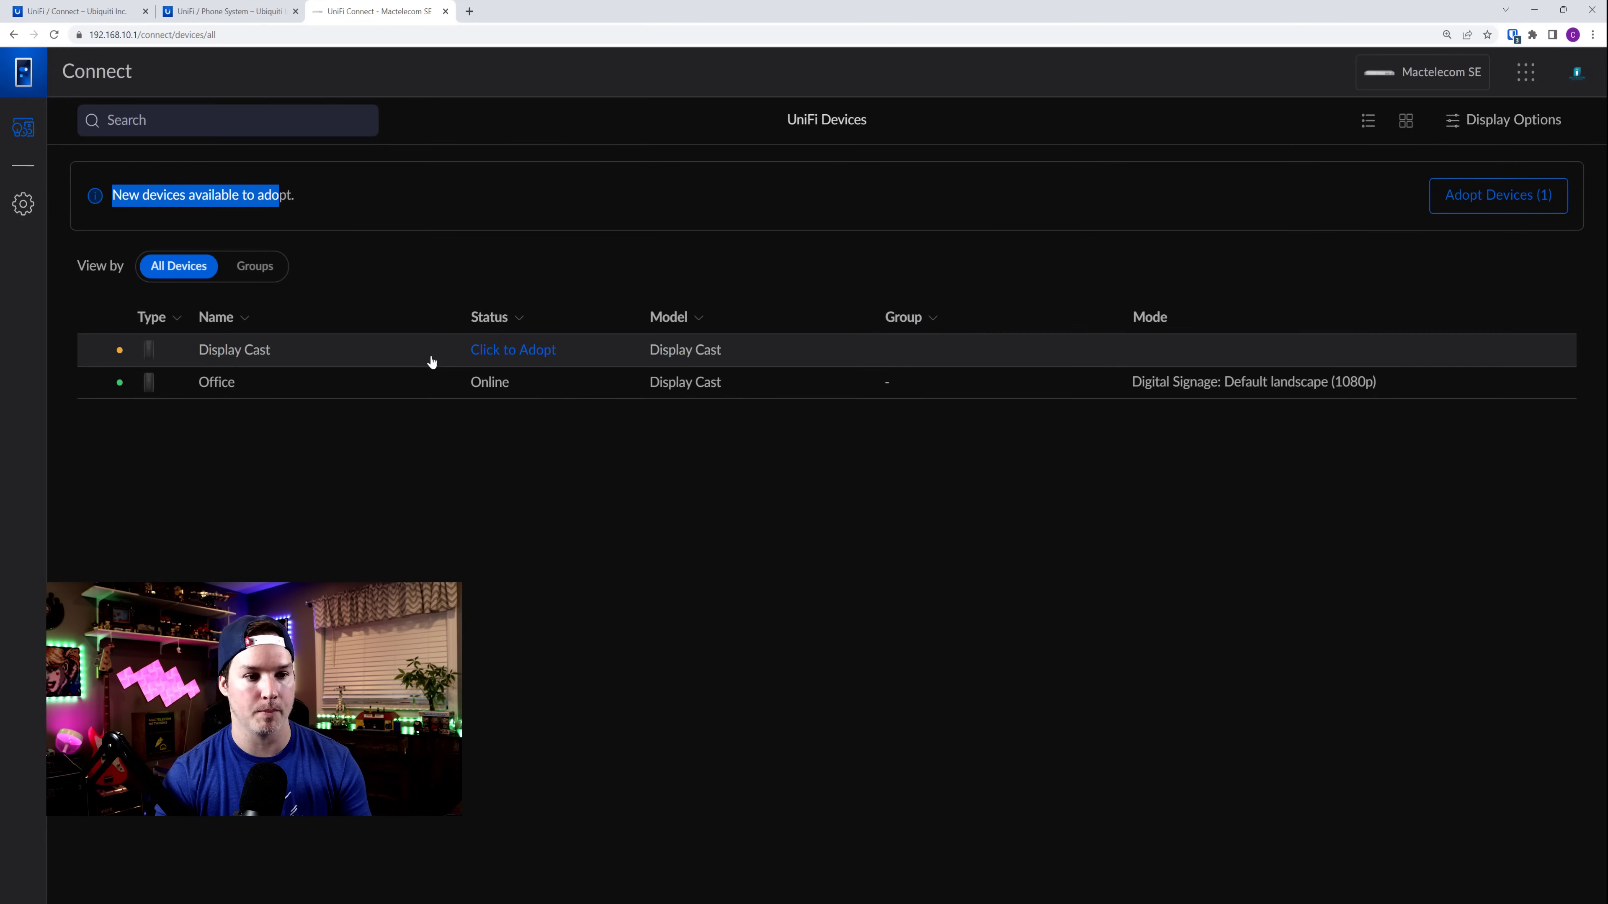
pyautogui.click(499, 352)
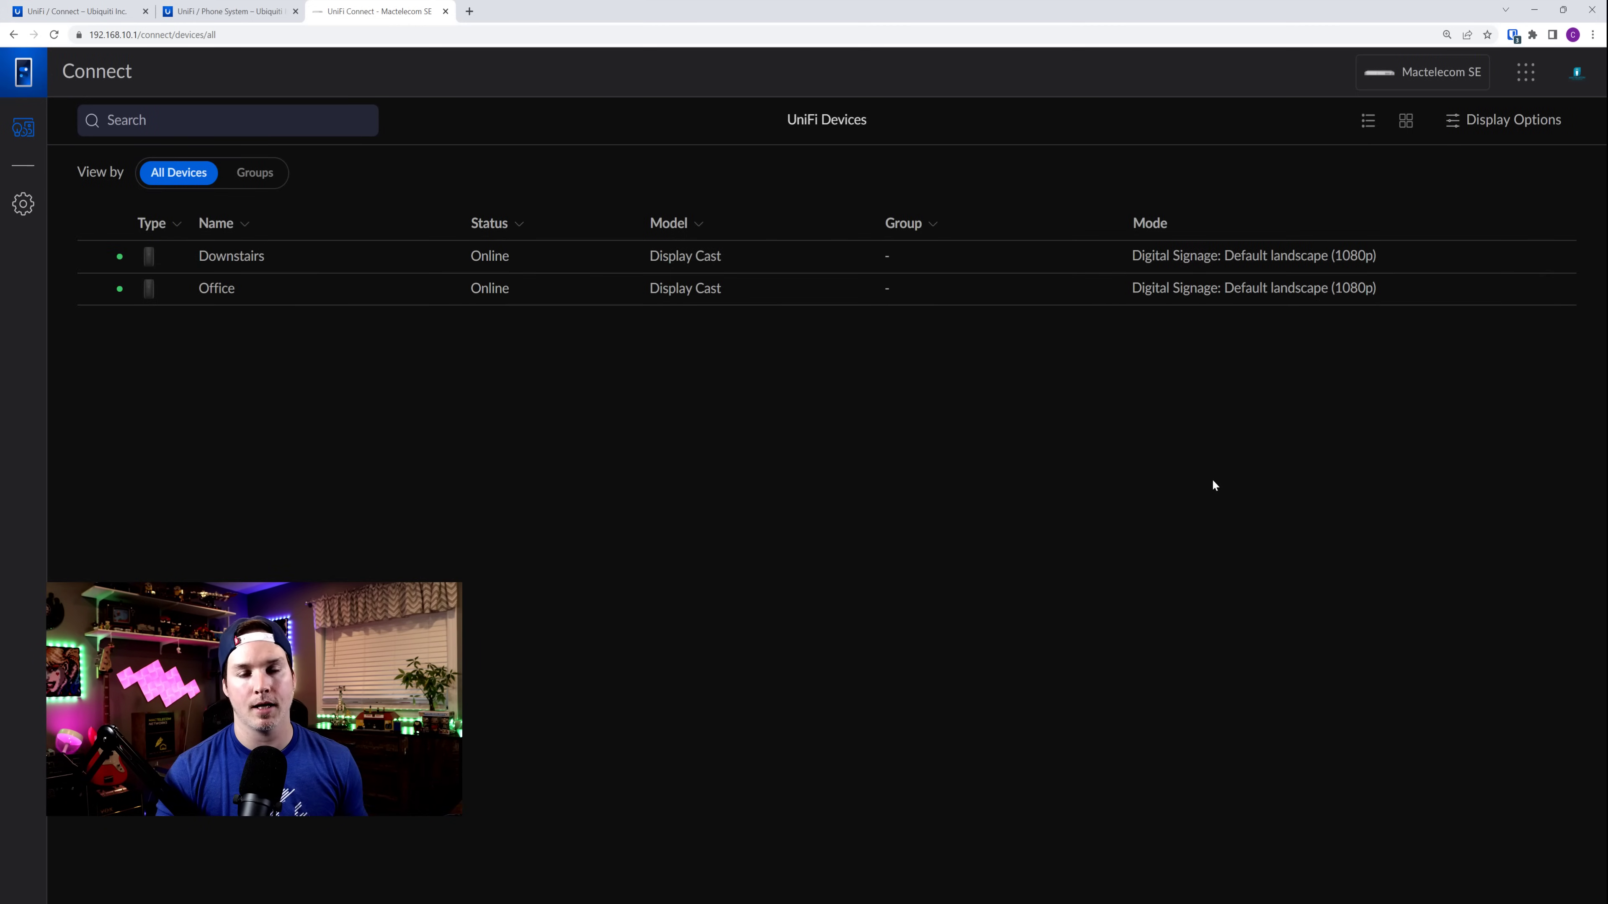
# From the Downstairs display's settings, start a new group named Mactelecomnetworks.
pyautogui.click(356, 272)
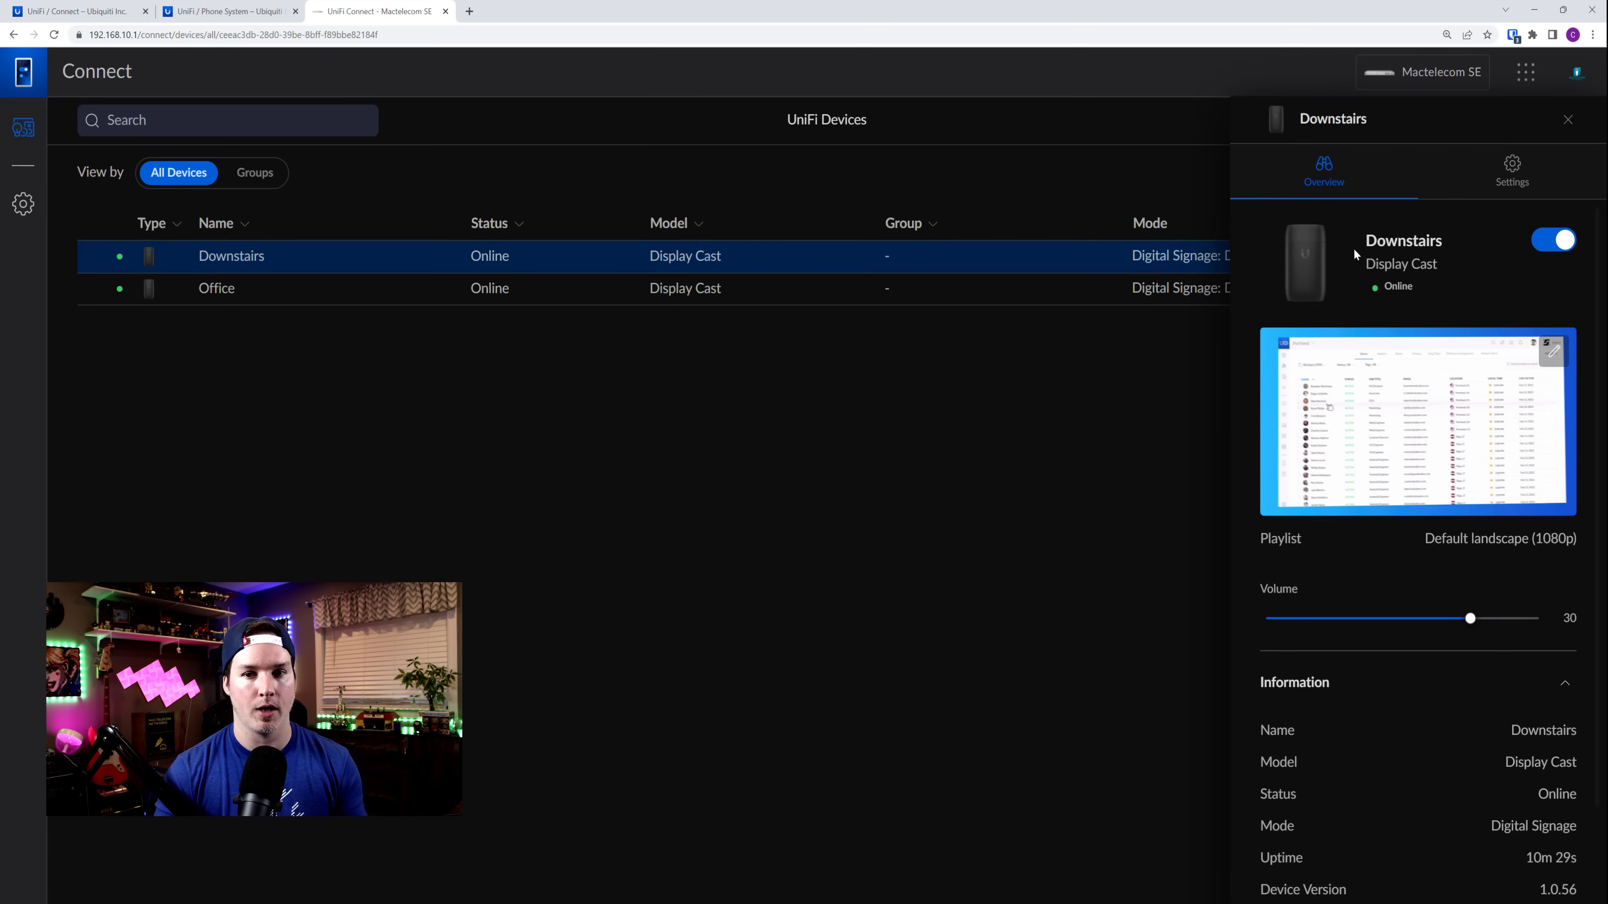
pyautogui.click(1518, 175)
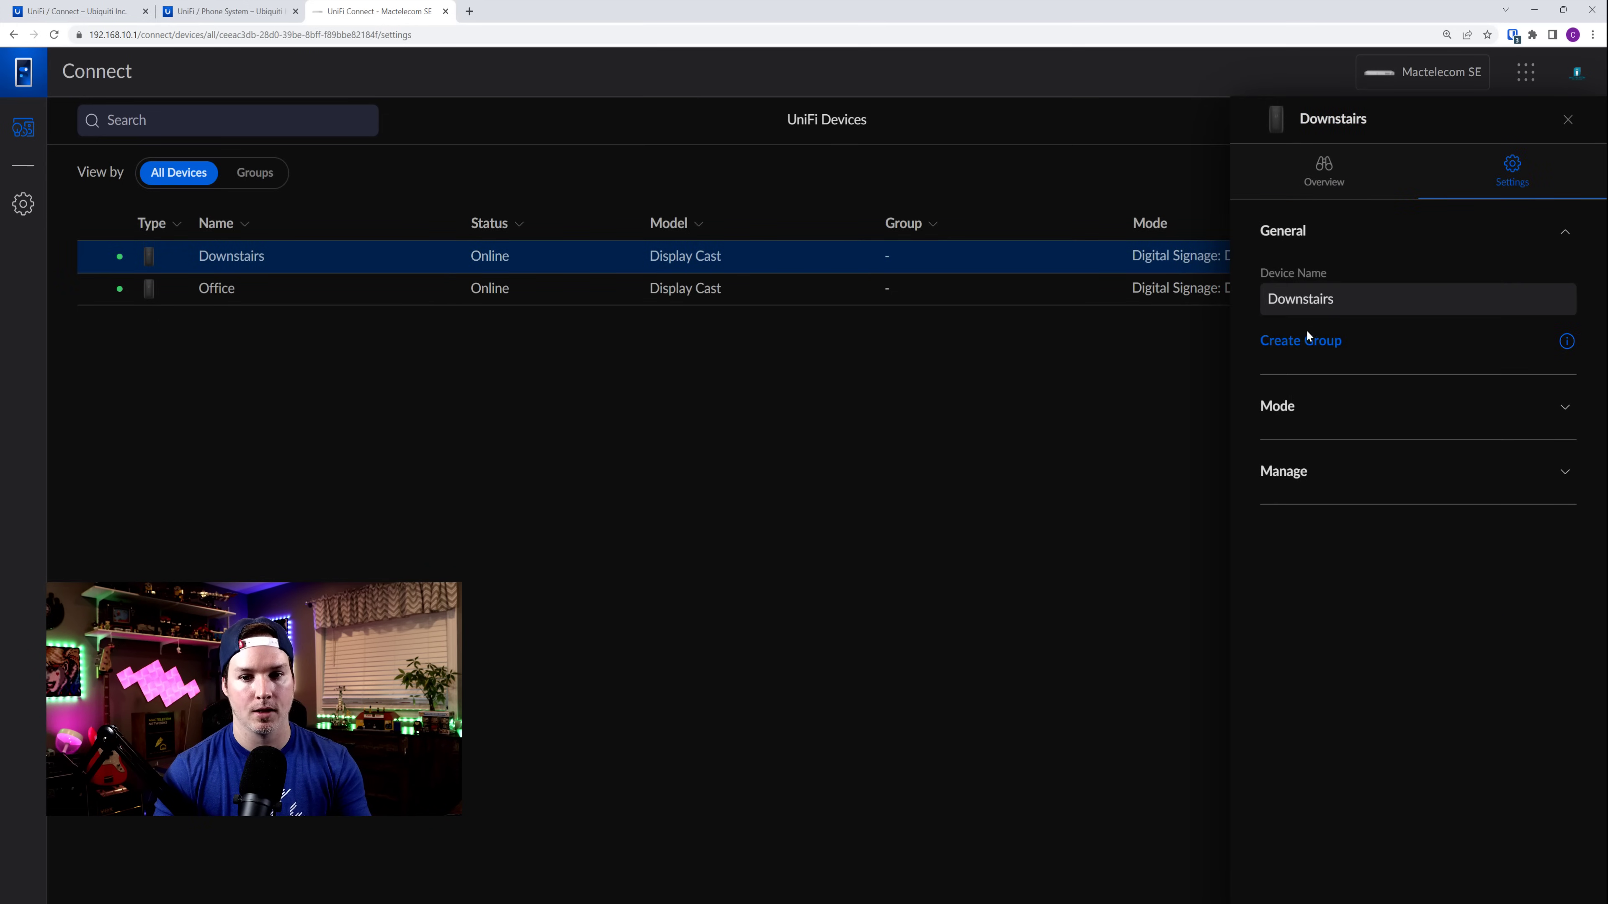
pyautogui.click(1301, 342)
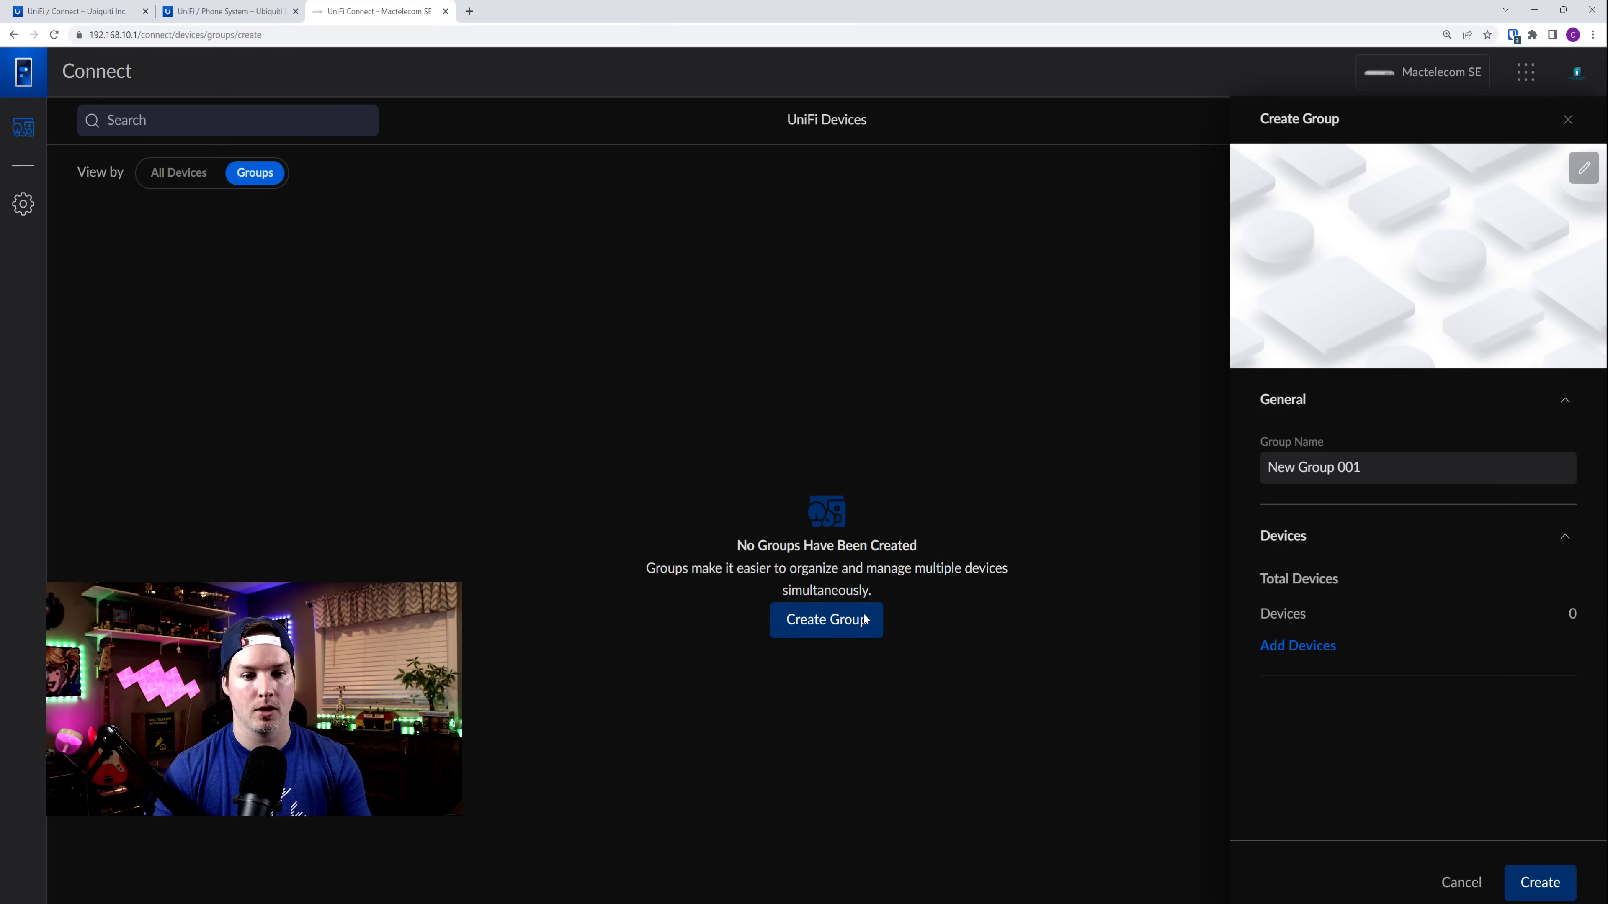
pyautogui.moveTo(1364, 467); pyautogui.dragTo(1183, 464)
pyautogui.write('Ma')
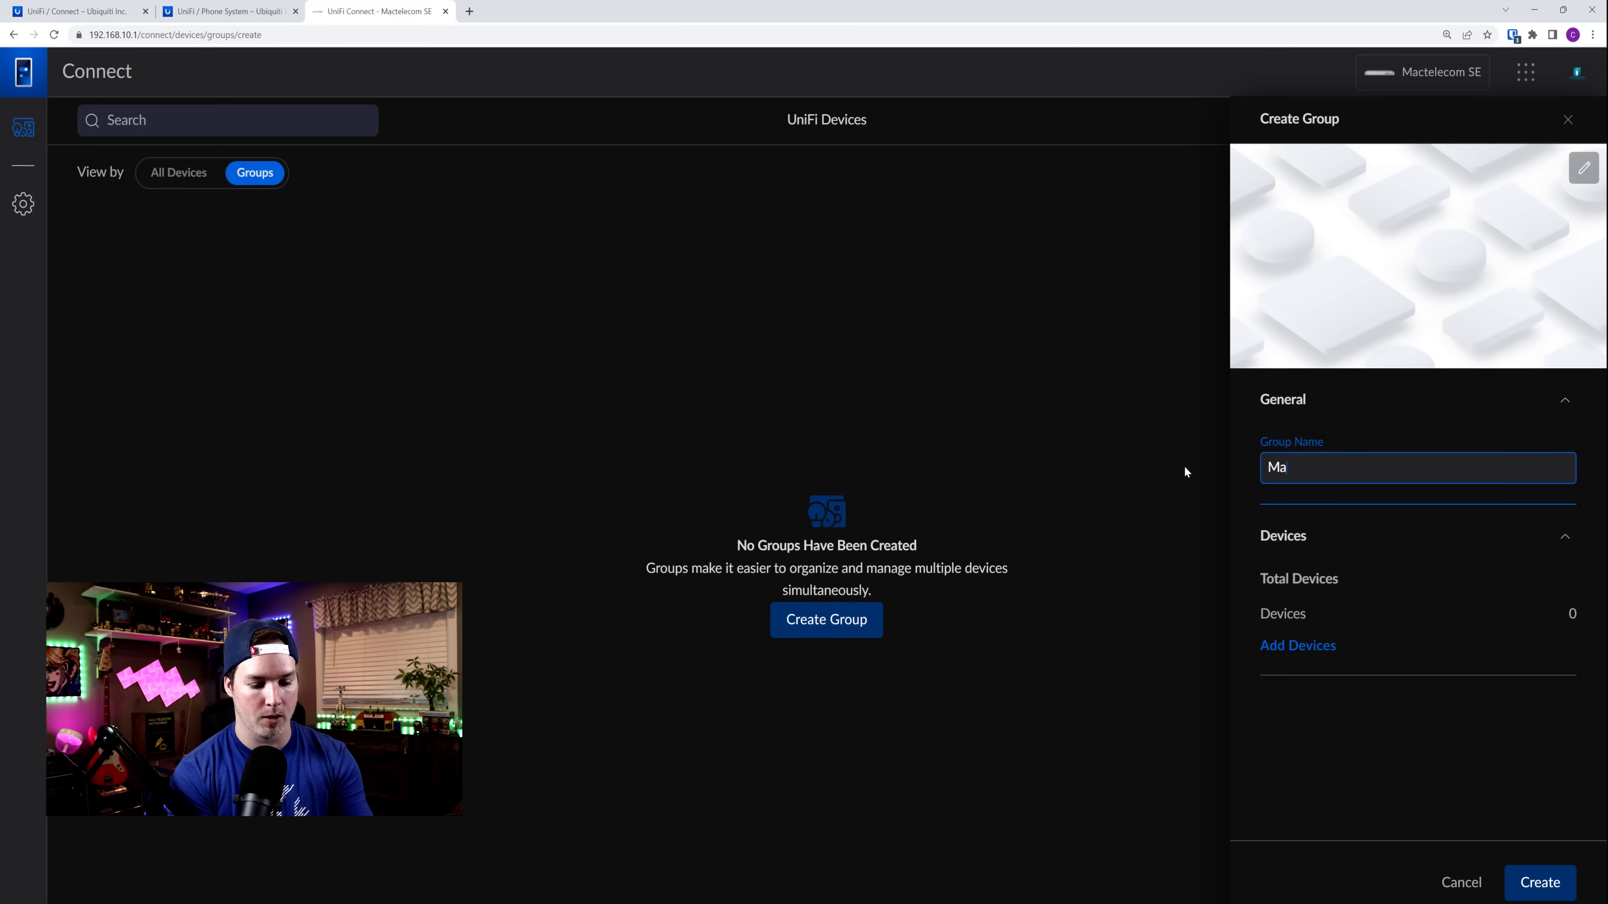
pyautogui.write('ctelecomn')
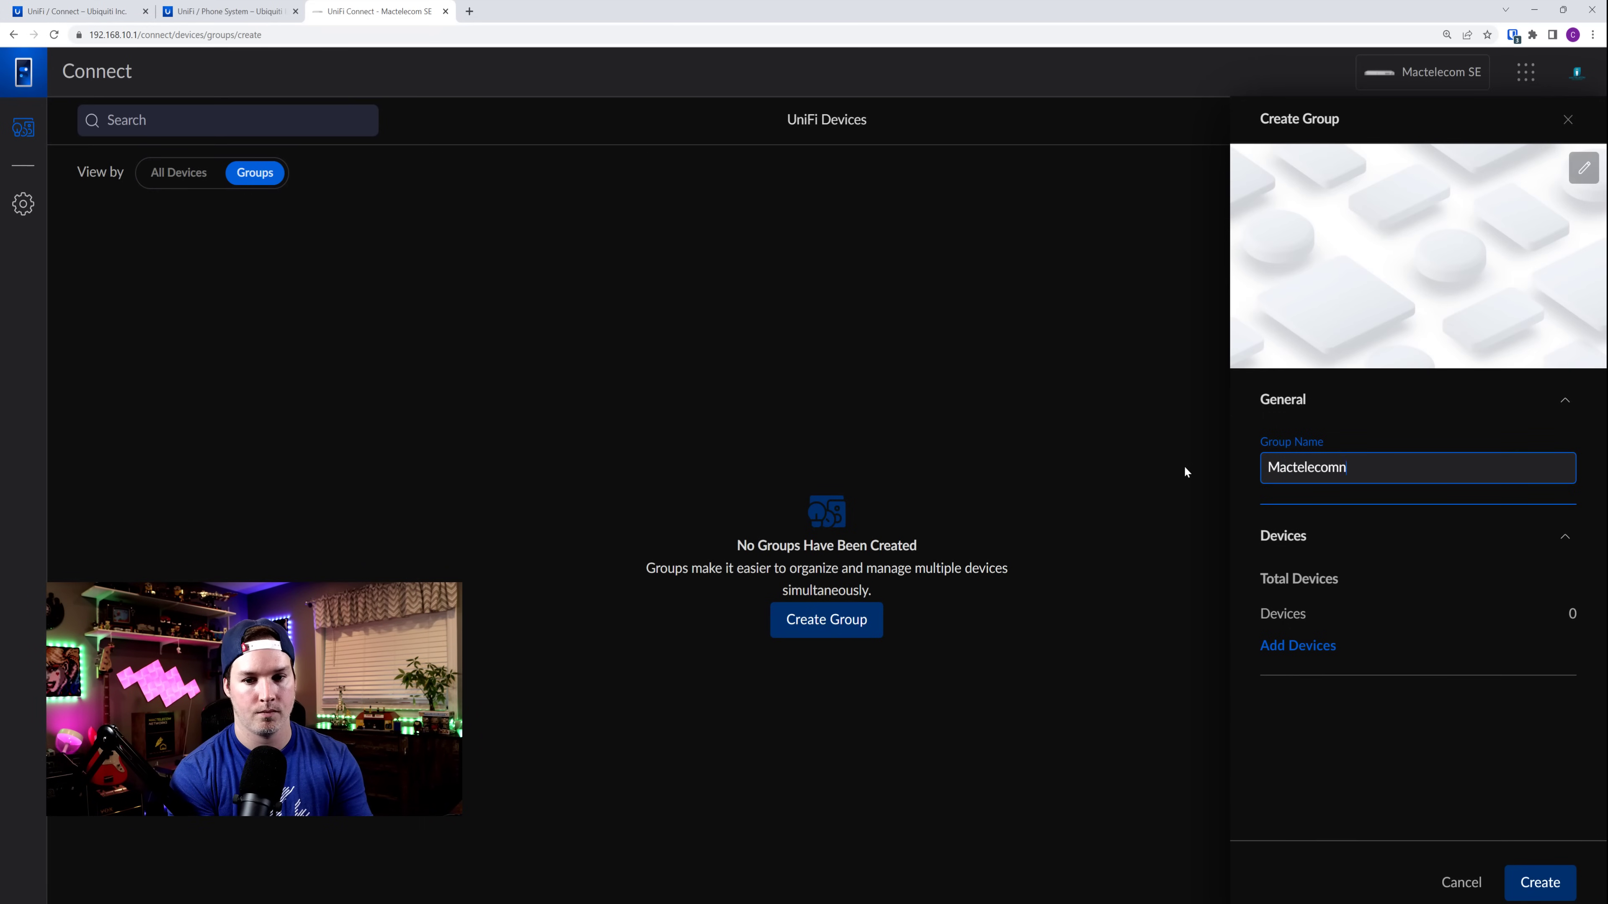
pyautogui.write('etworks')
# Add both the Downstairs and Office displays to the group and create it.
pyautogui.click(1292, 646)
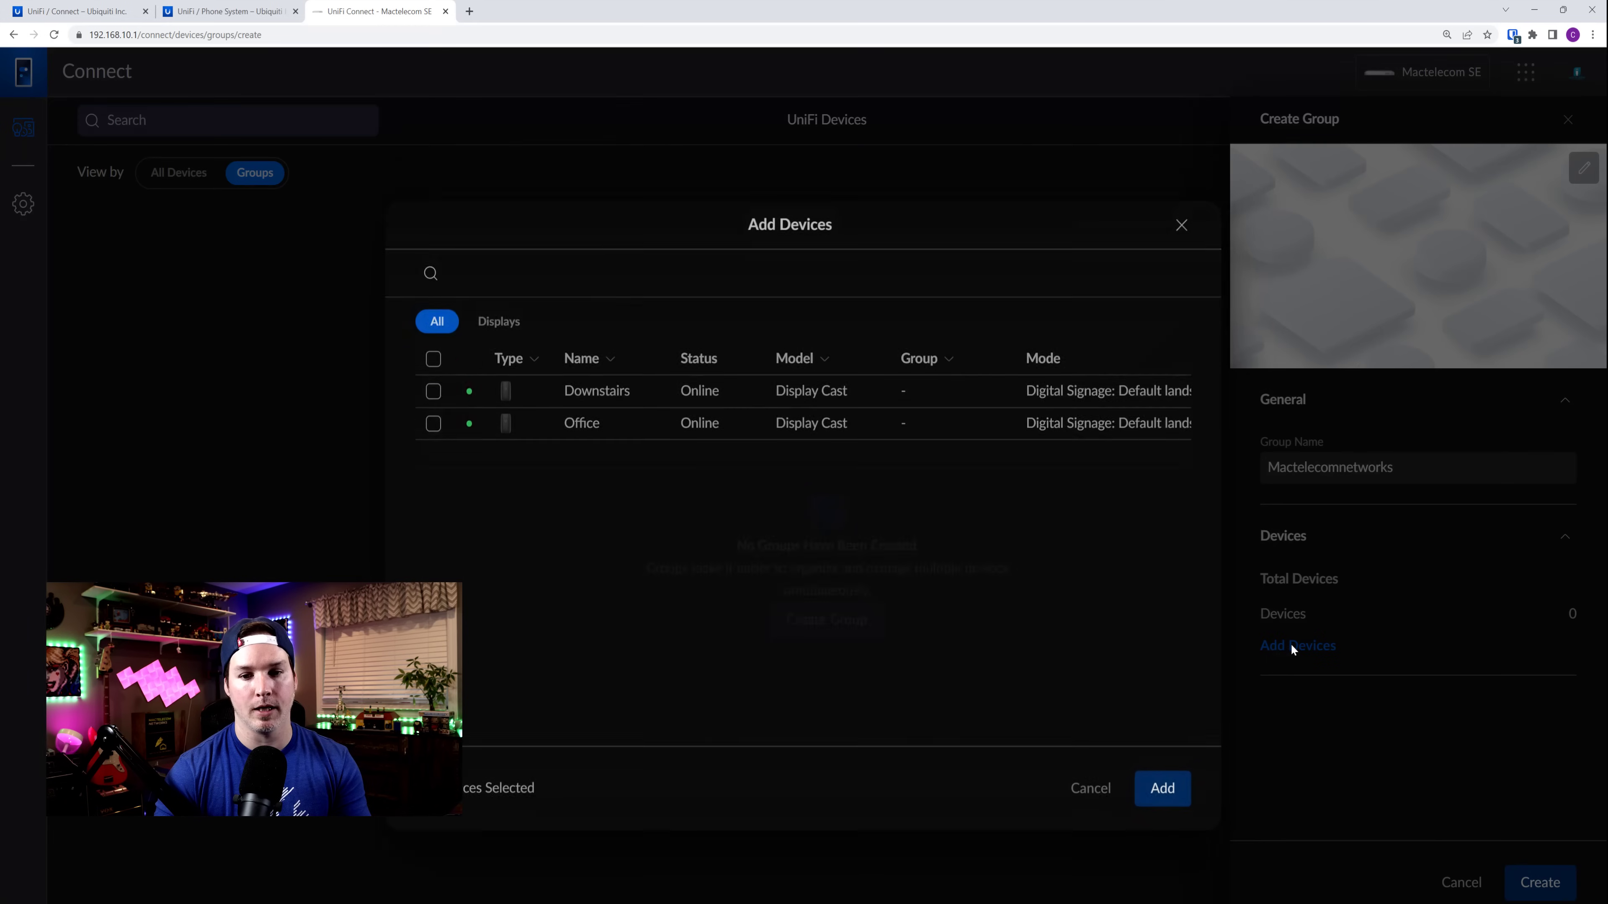
pyautogui.click(434, 361)
pyautogui.click(433, 329)
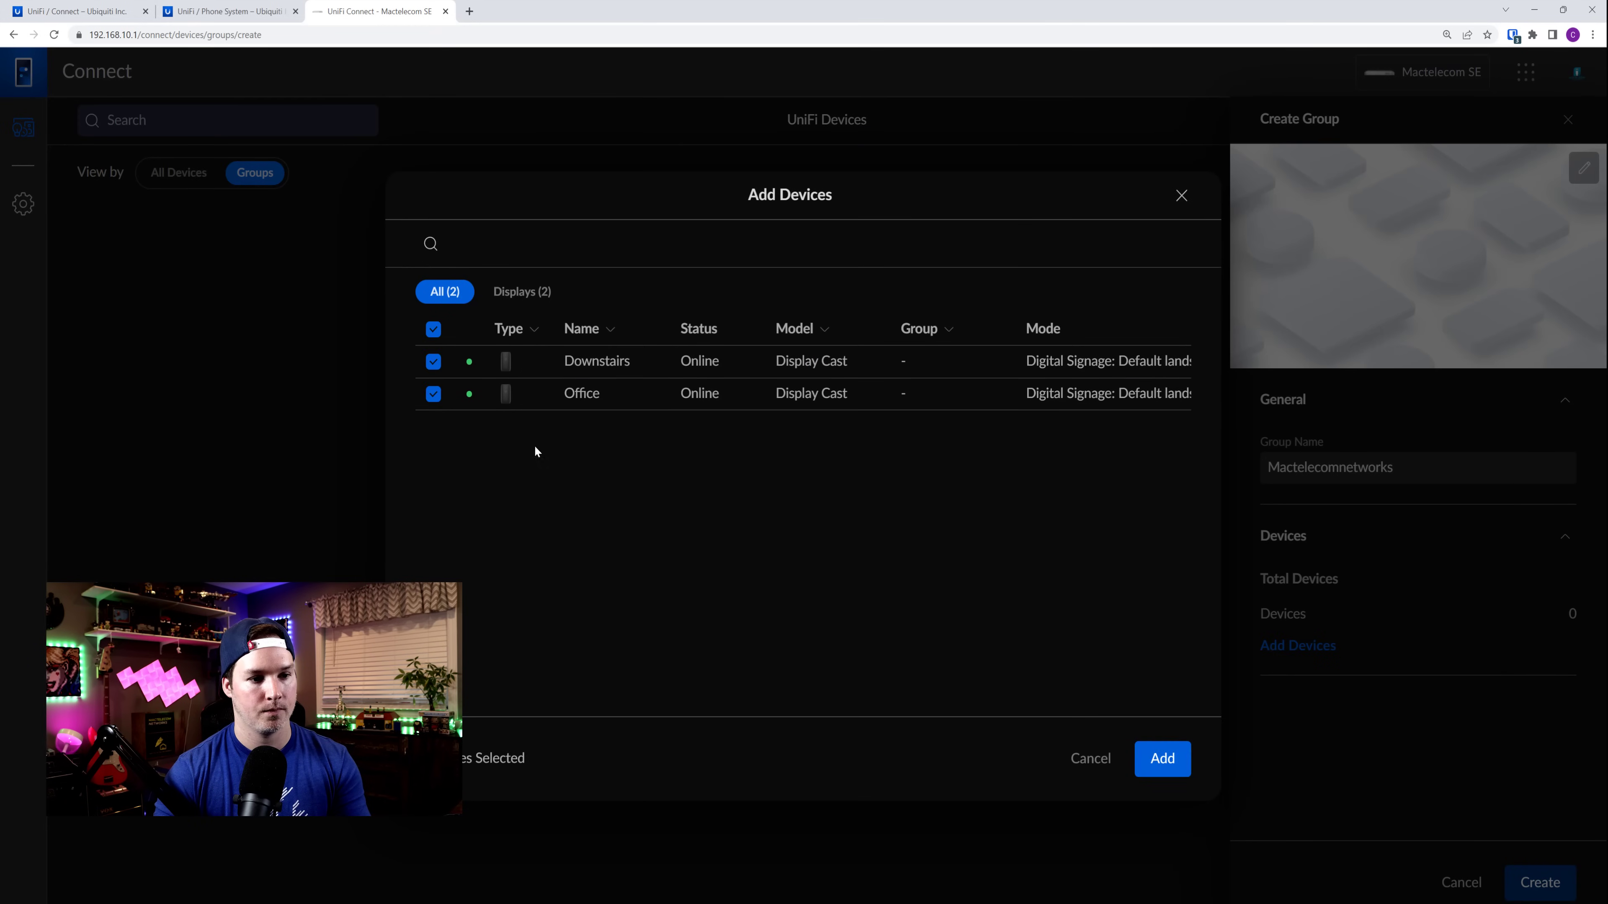
pyautogui.click(1166, 761)
pyautogui.click(1553, 882)
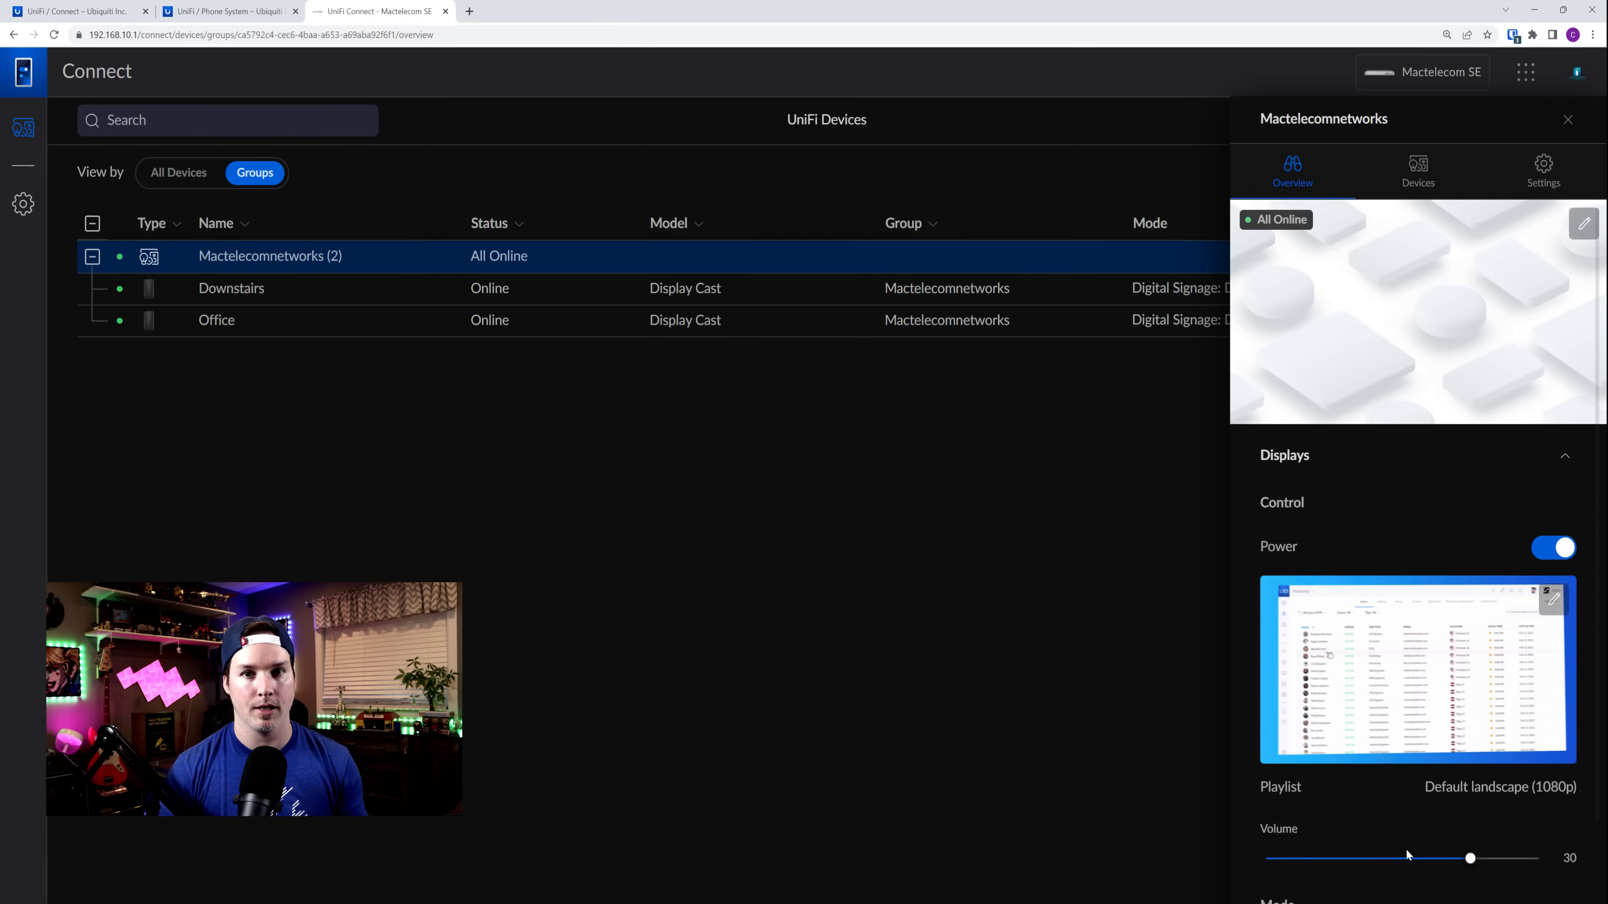
pyautogui.click(179, 172)
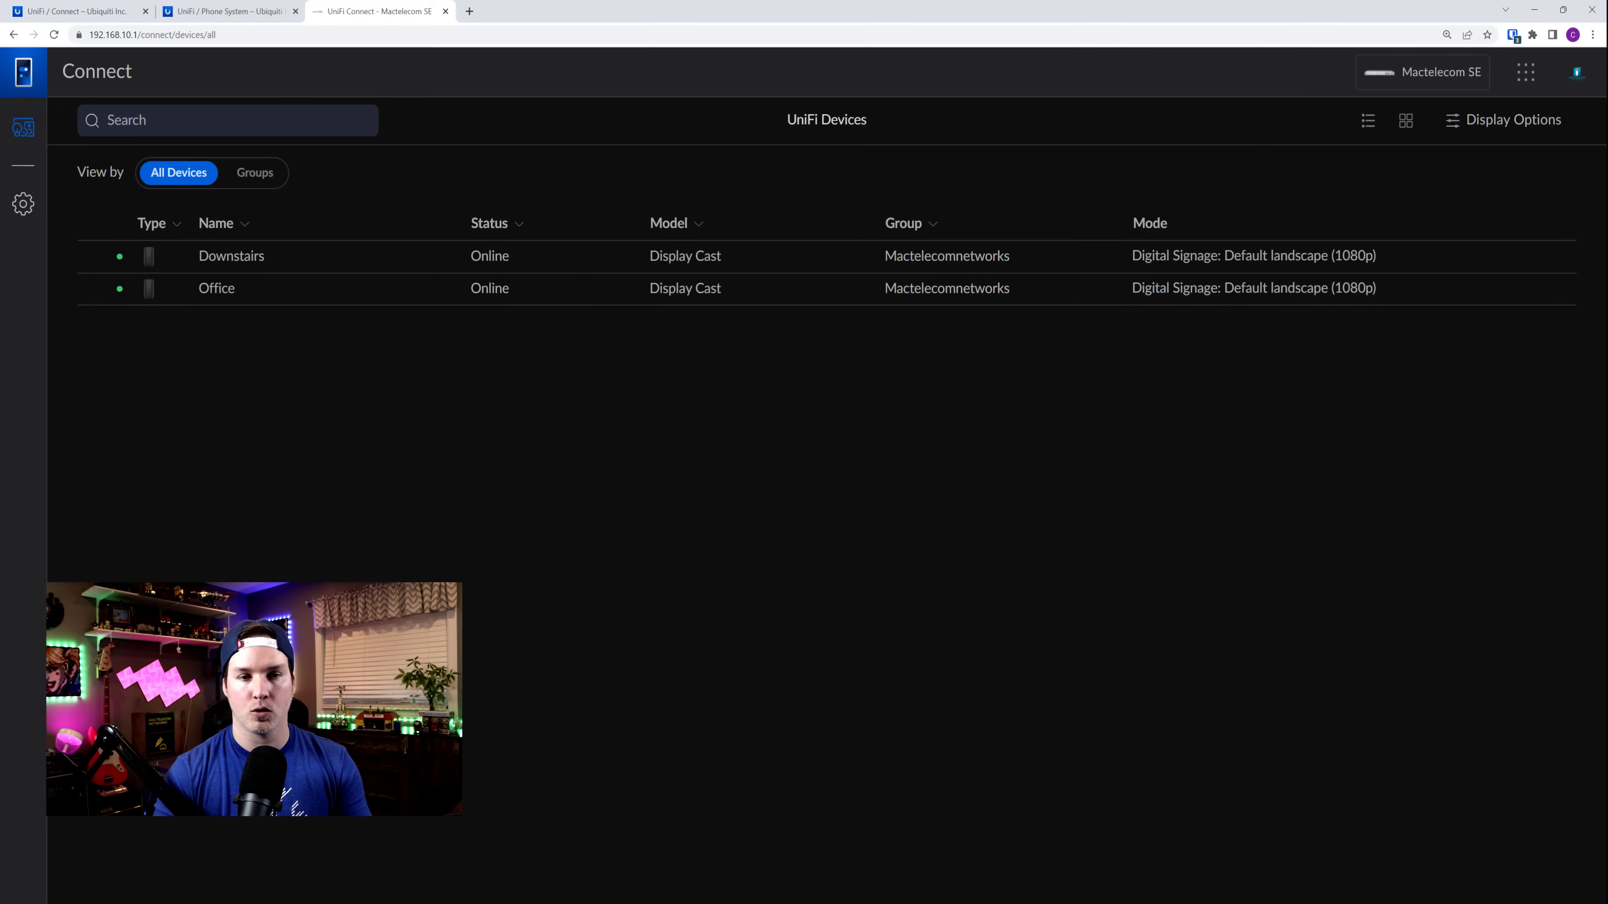
pyautogui.click(261, 181)
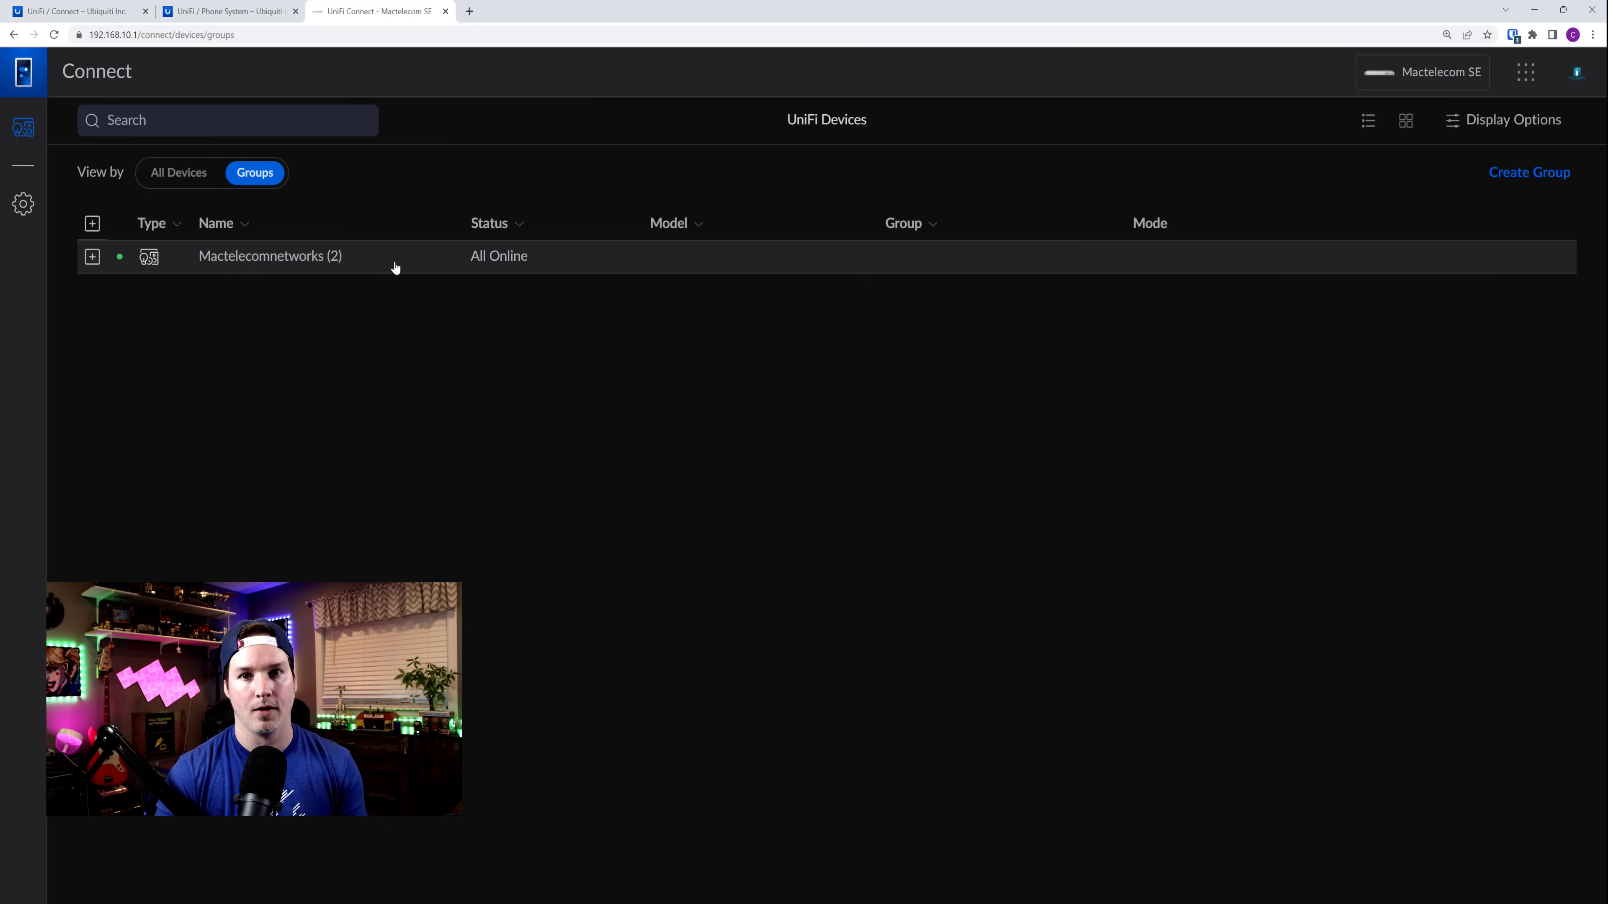
pyautogui.click(439, 267)
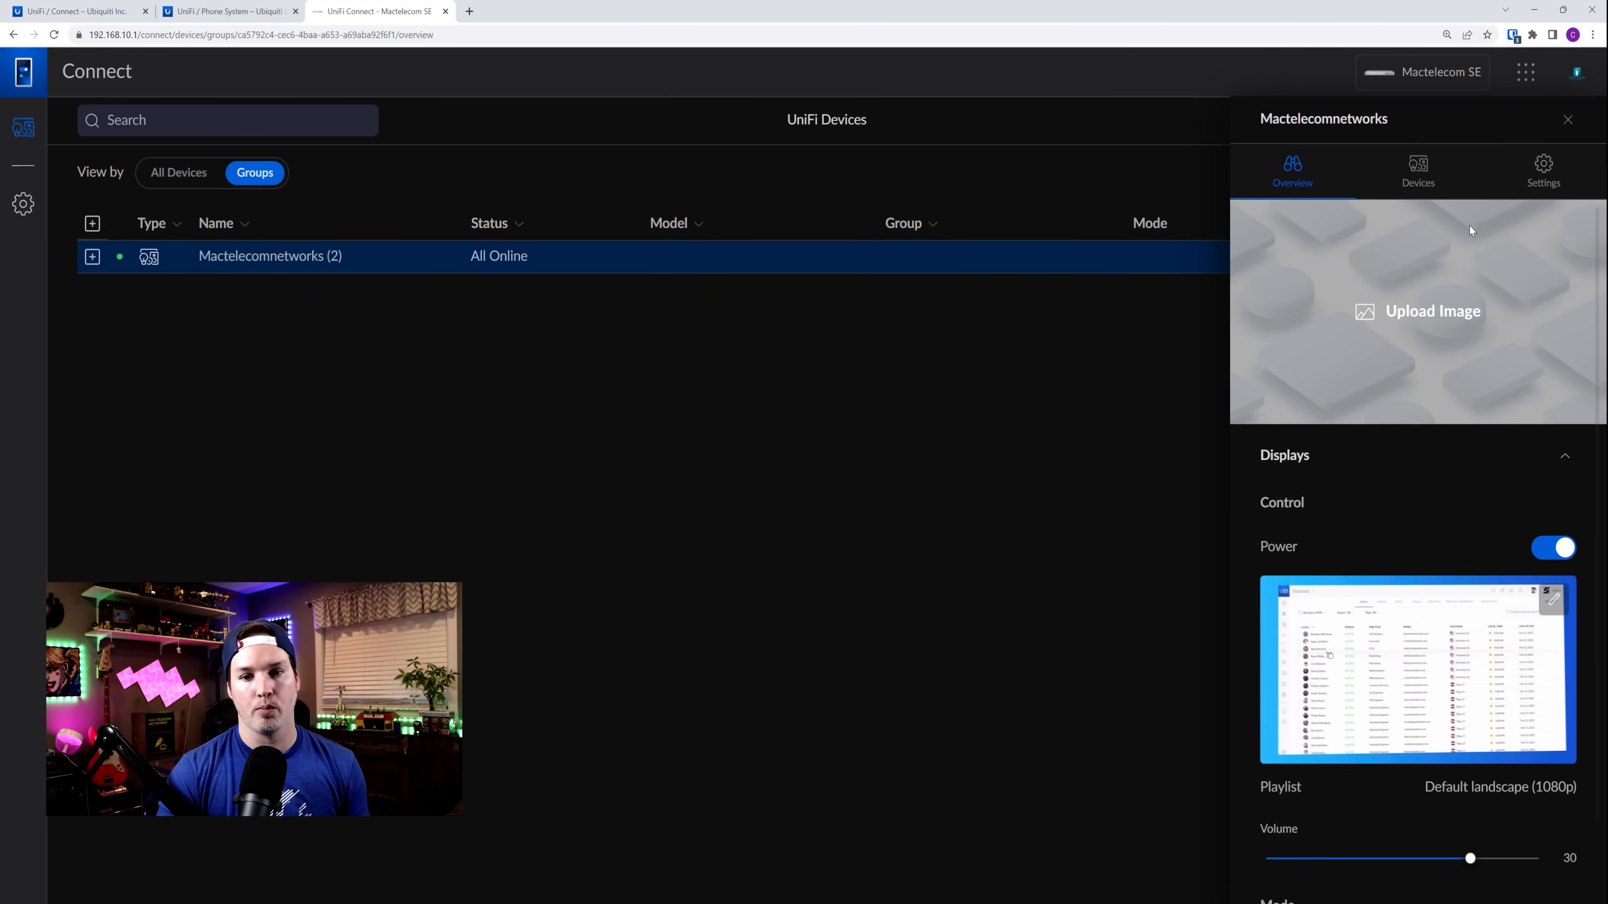
pyautogui.scroll(-2, 1318, 454)
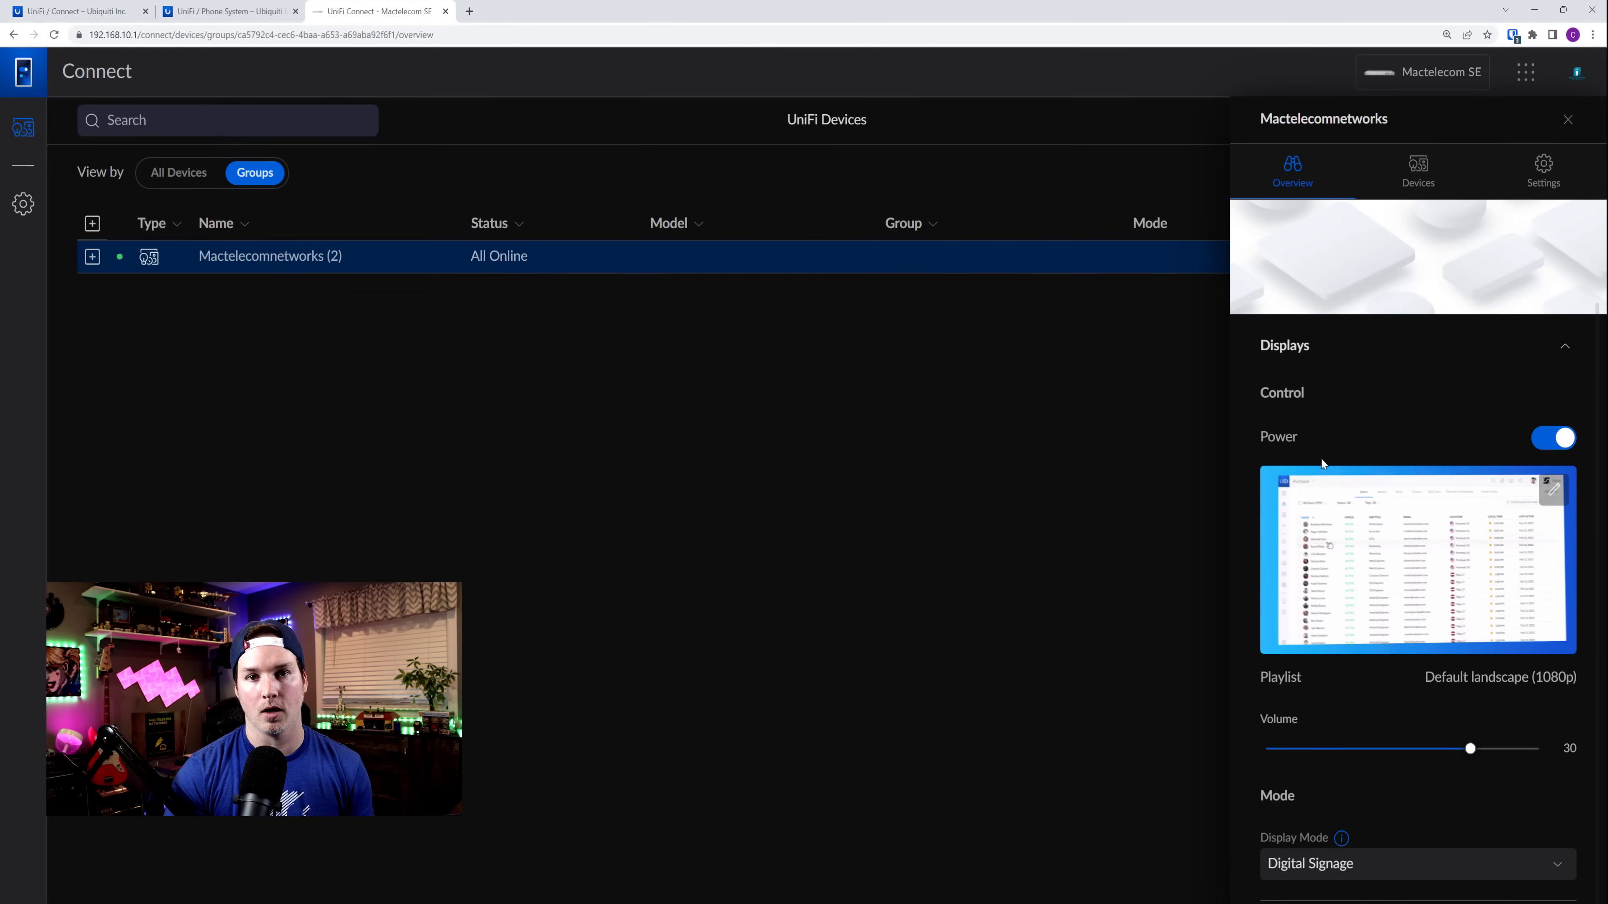
pyautogui.click(1554, 863)
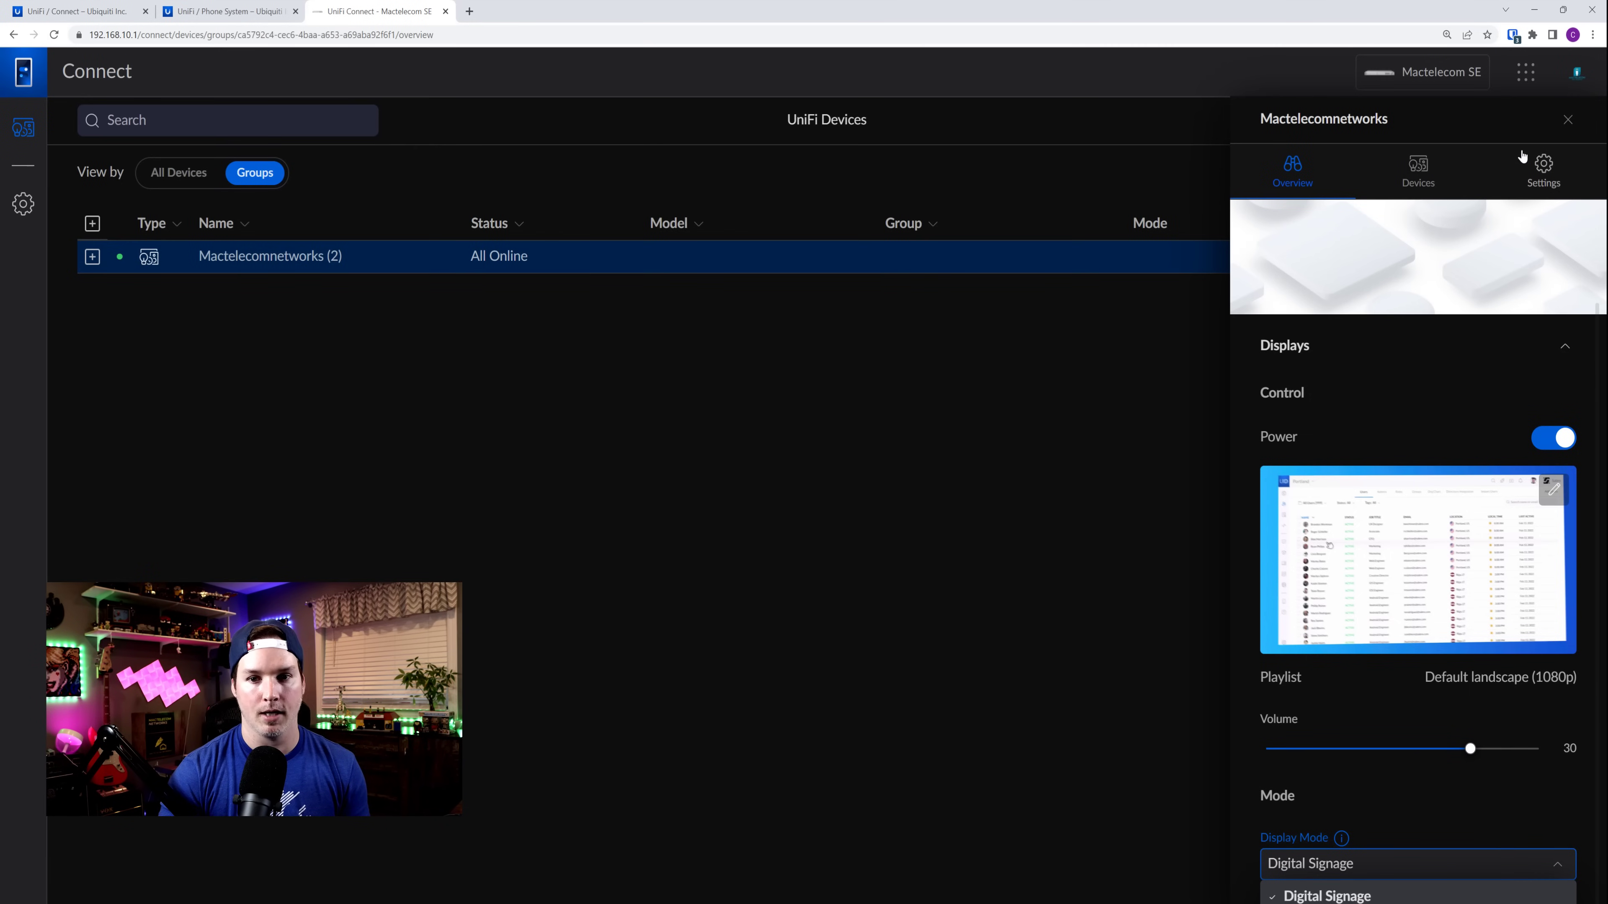
pyautogui.click(1416, 182)
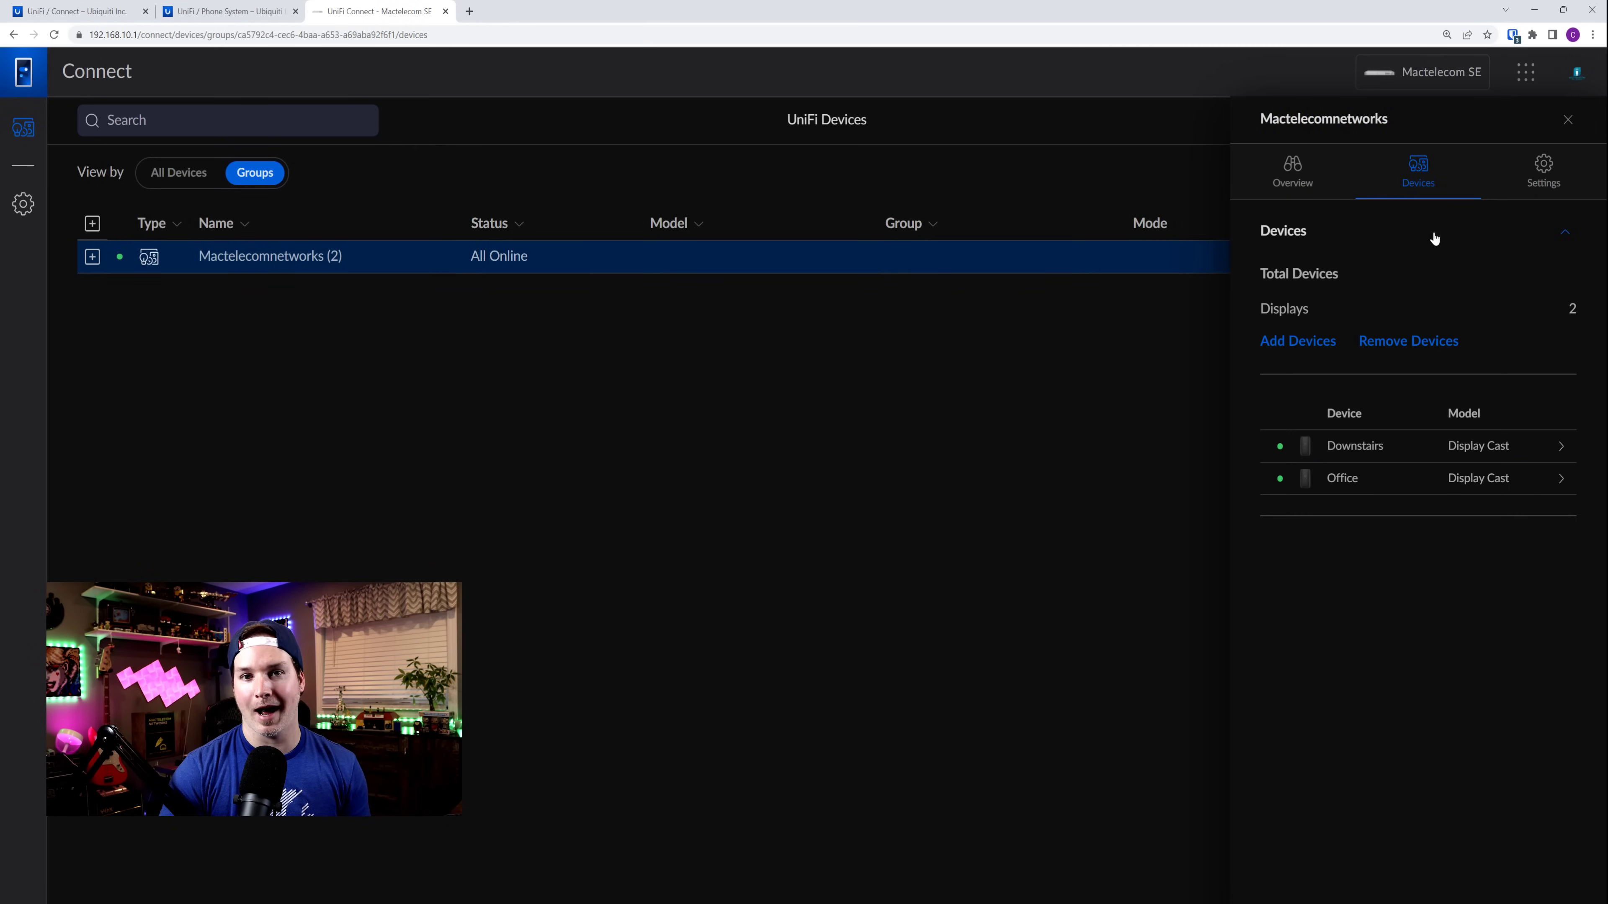
pyautogui.click(1539, 181)
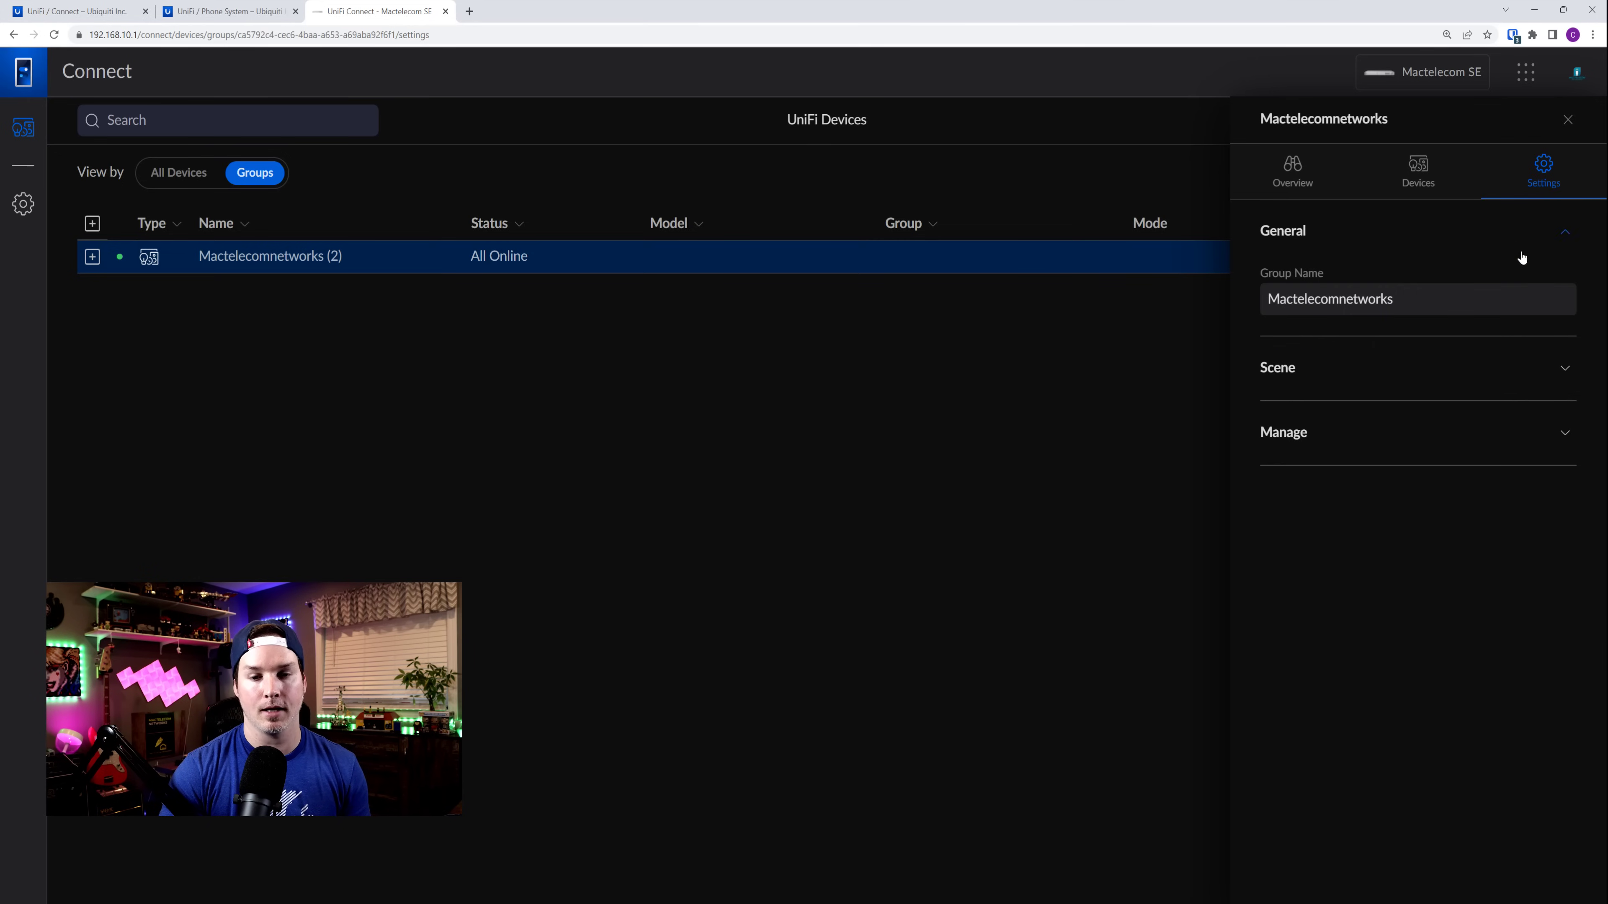
pyautogui.click(1361, 361)
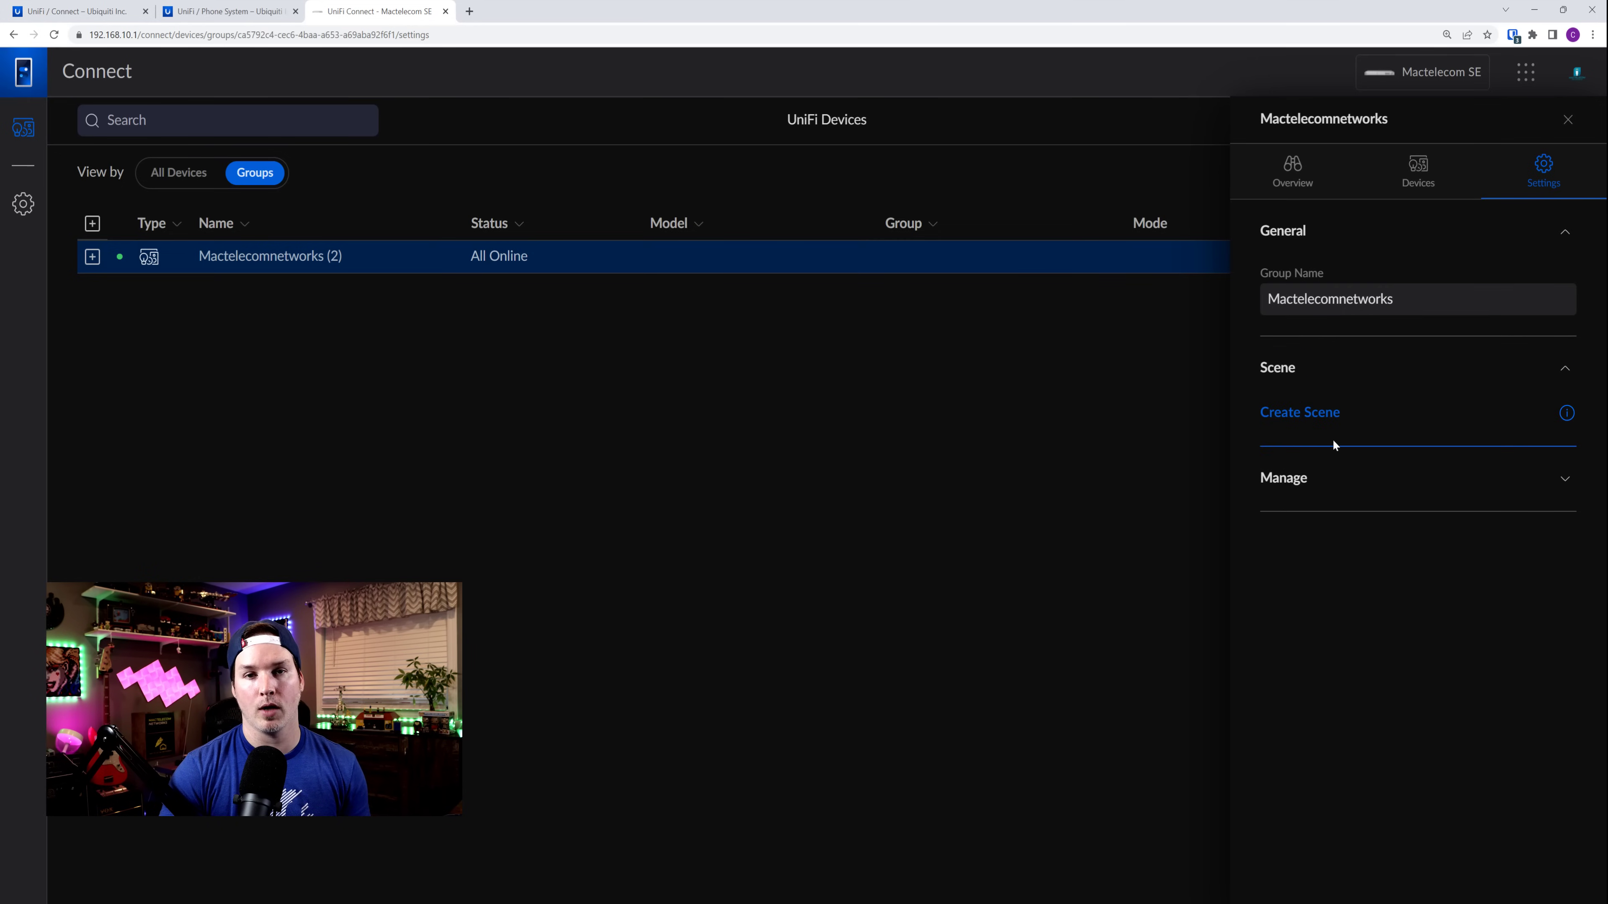
pyautogui.click(1309, 479)
pyautogui.click(1568, 121)
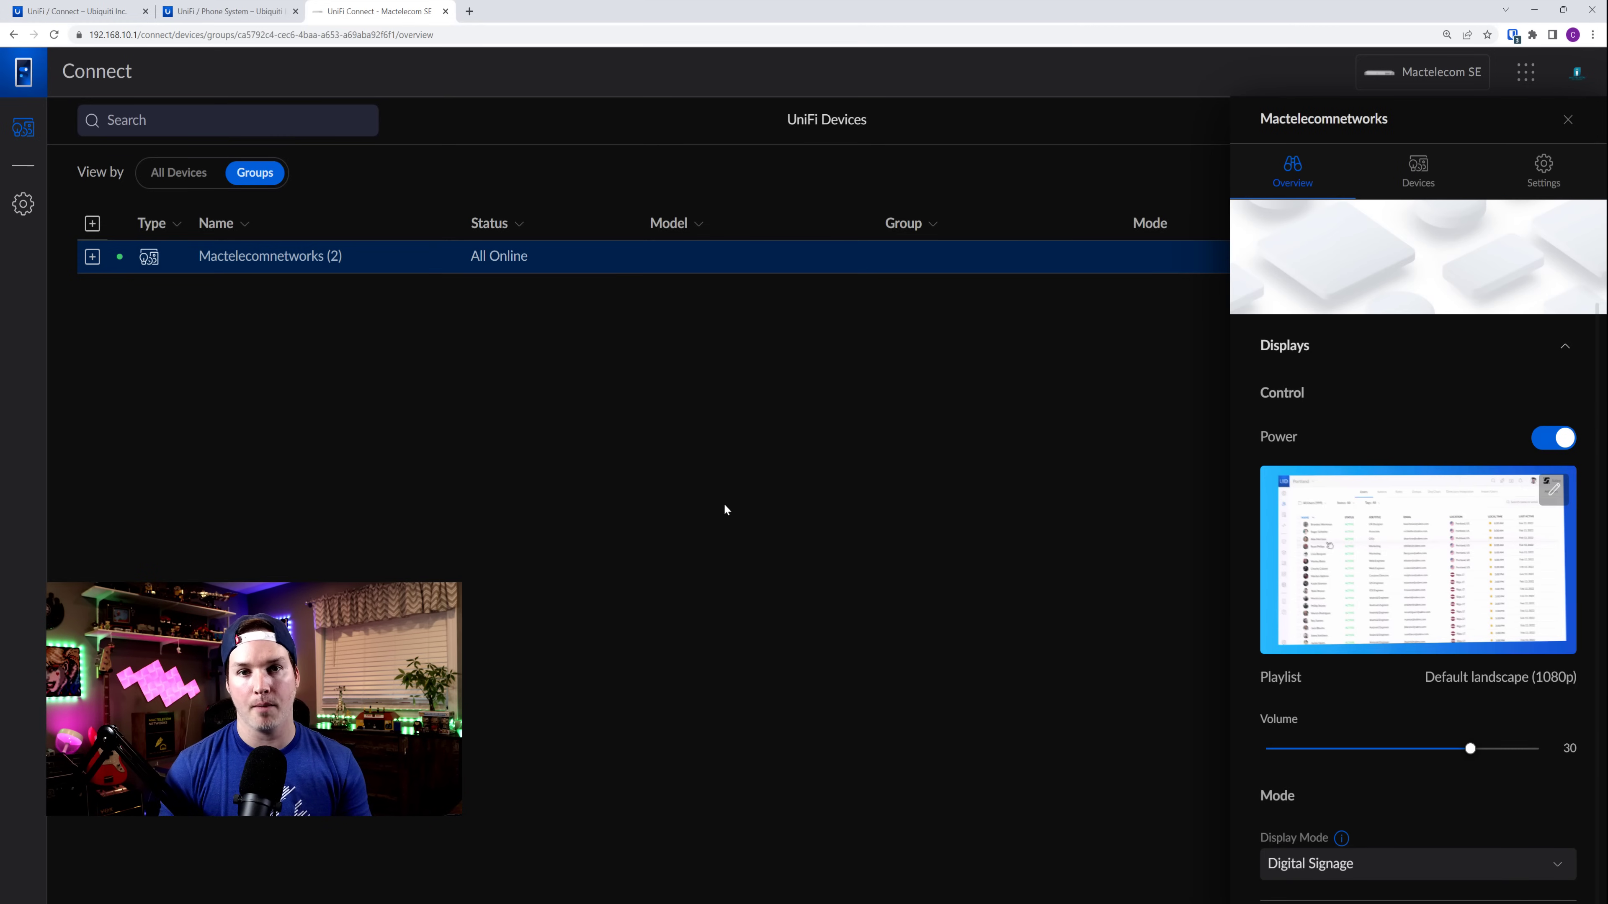
# Assign New Playlist 001 to the Mactelecomnetworks group, replacing Default landscape (1080p).
pyautogui.moveTo(1427, 497)
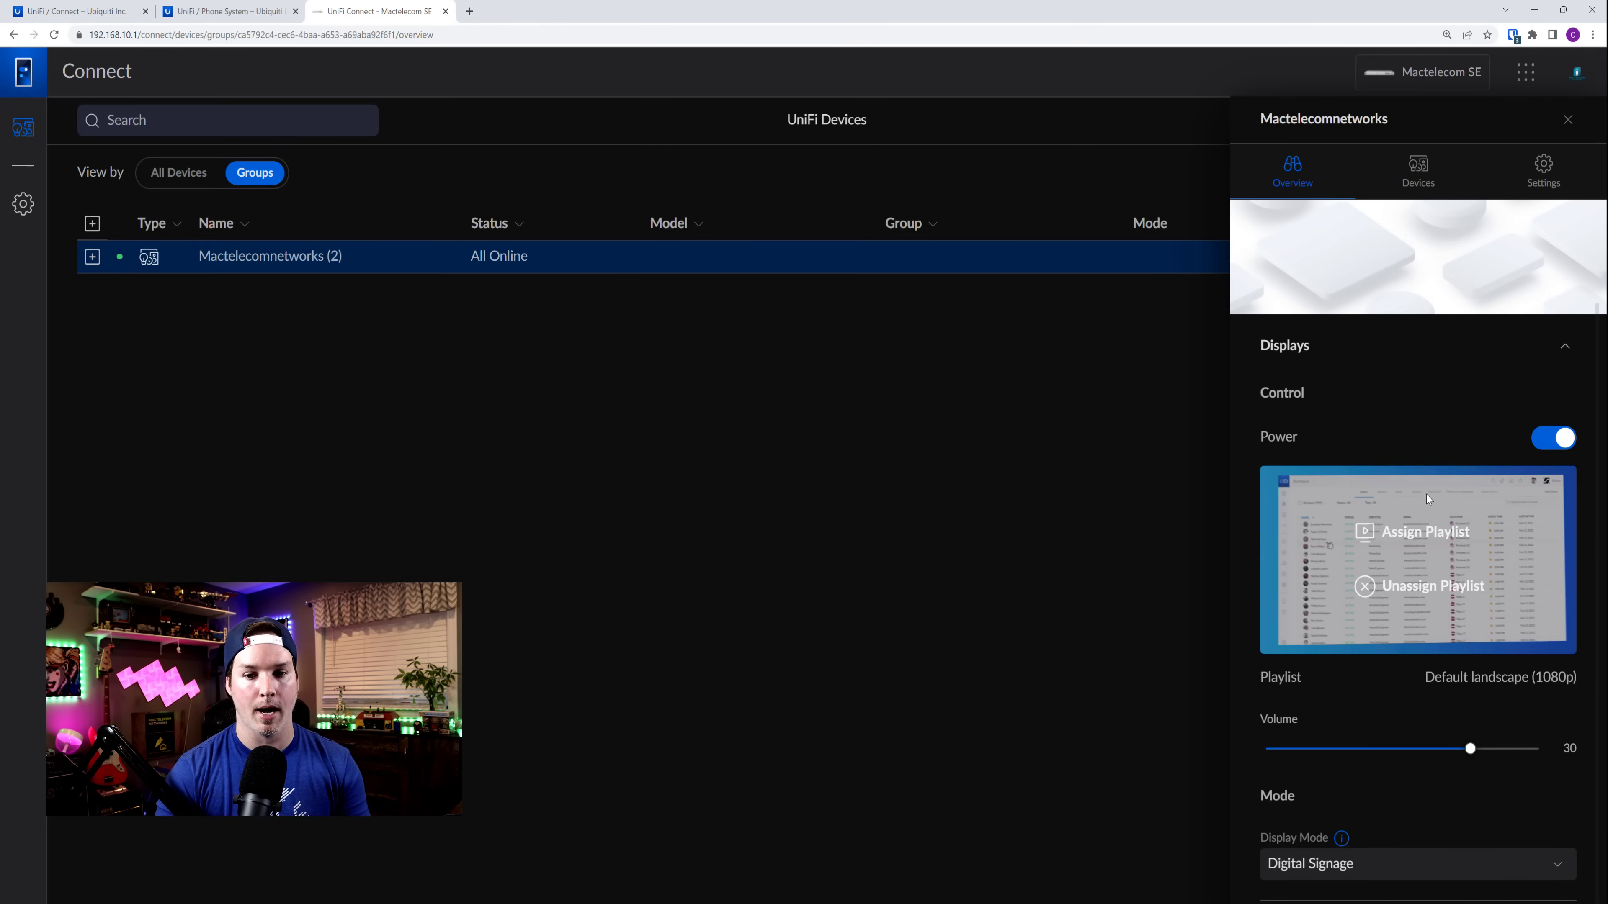
pyautogui.click(1427, 535)
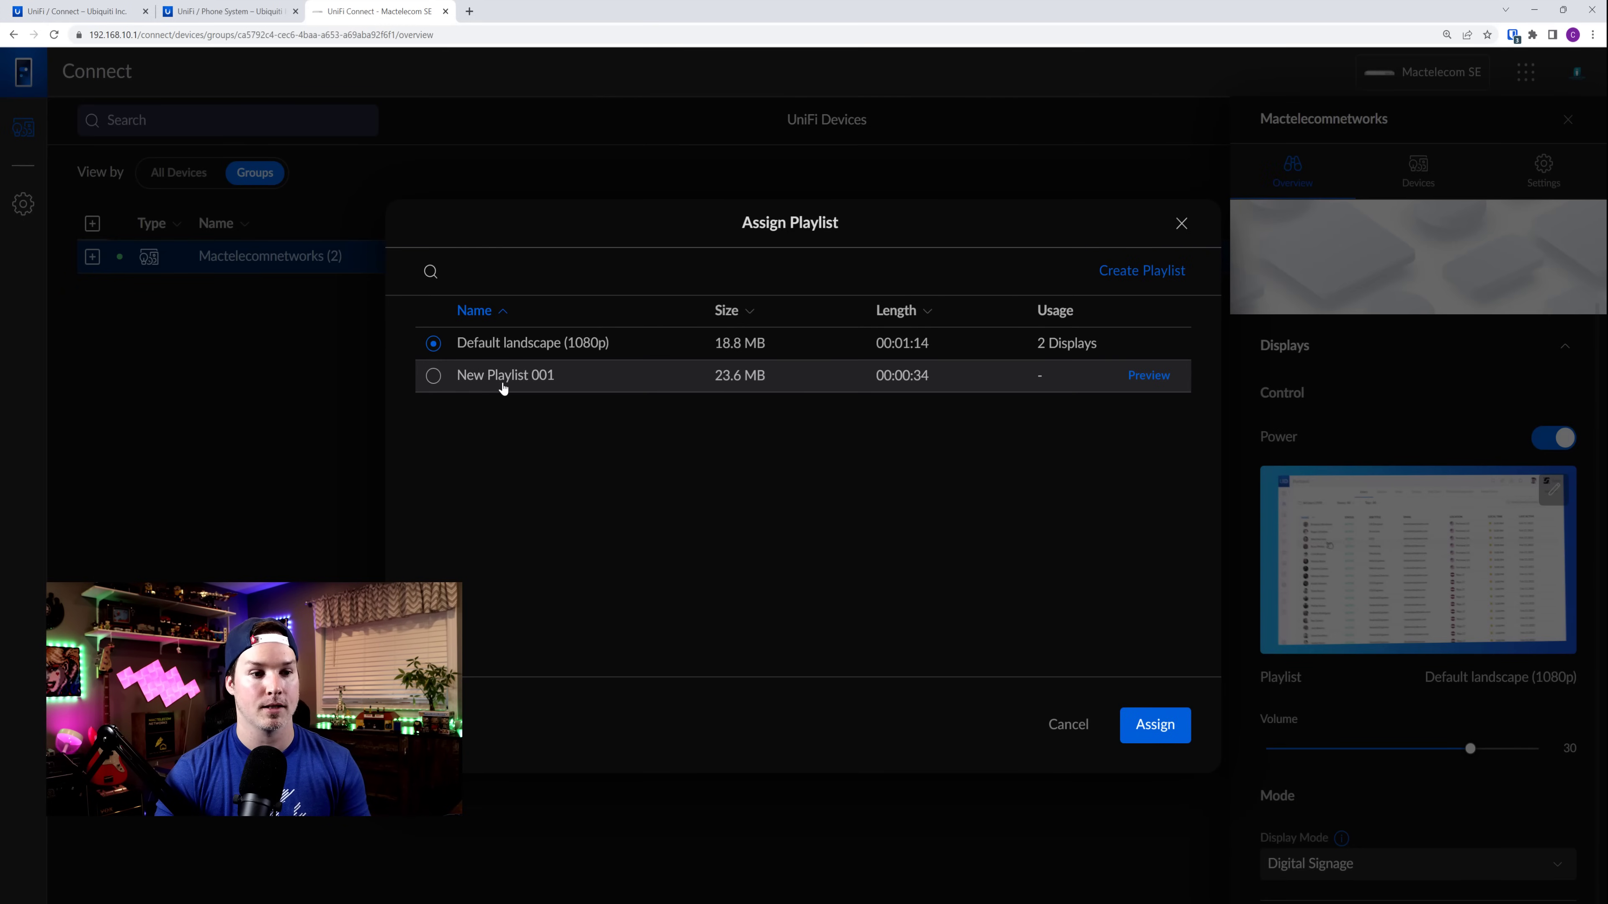
pyautogui.click(436, 381)
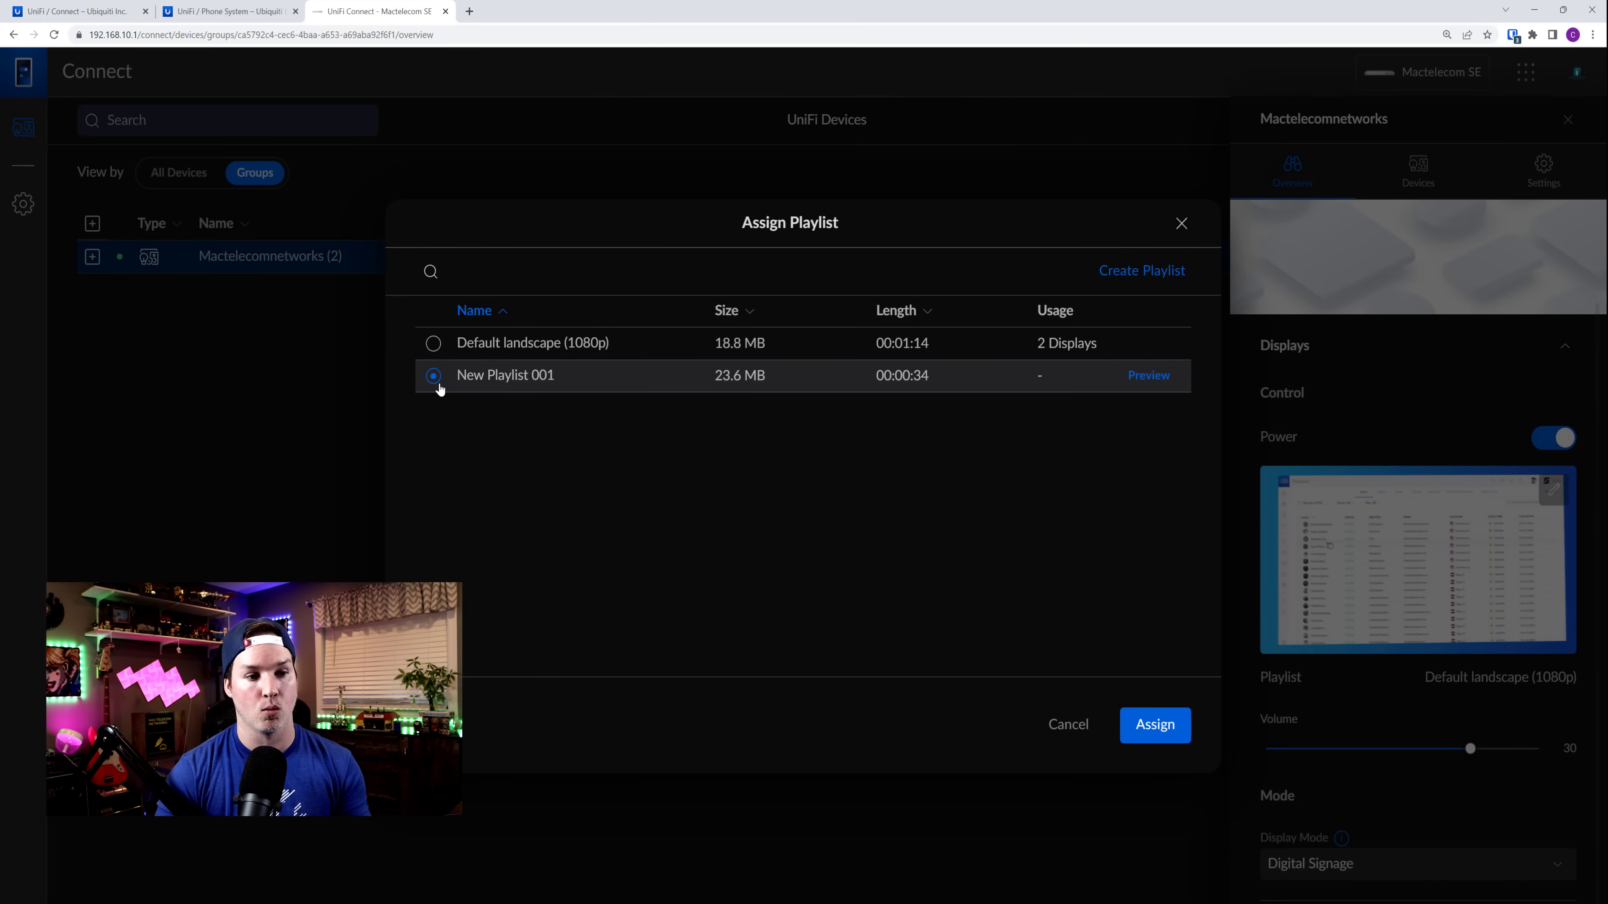
pyautogui.click(1156, 725)
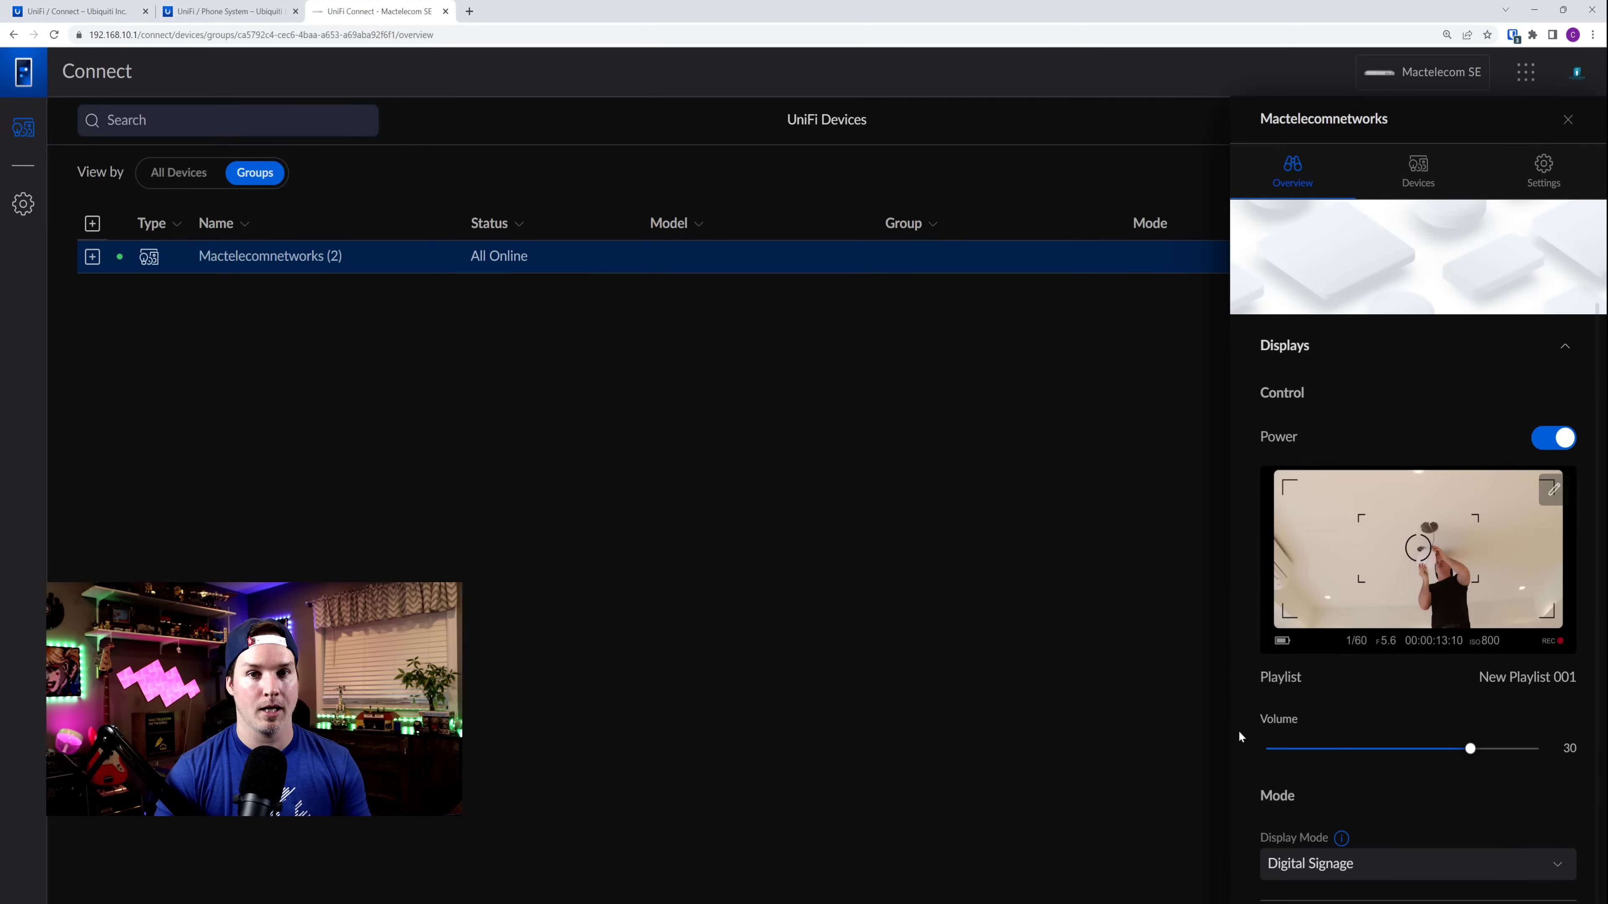